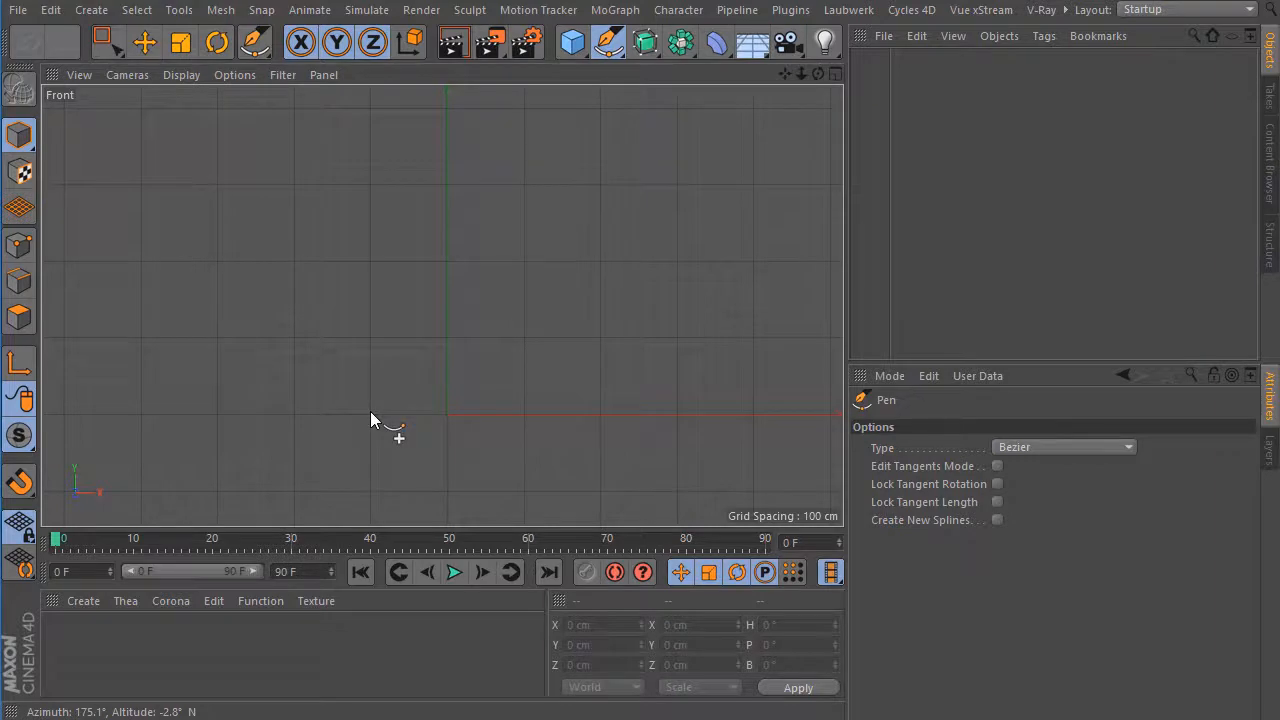
Draw an open three-sided spline in the front view with the Pen, about 200 cm wide and 300 cm tall, open along its base.
click(370, 411)
click(371, 183)
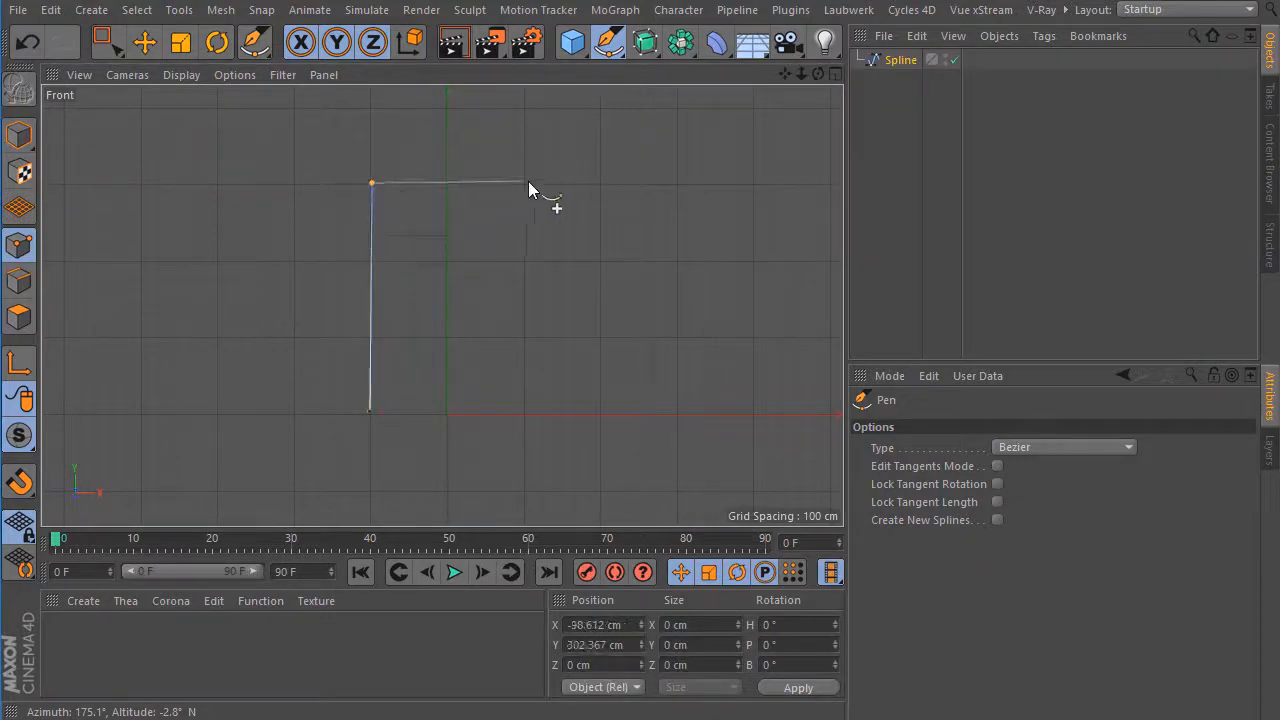
click(526, 183)
click(522, 413)
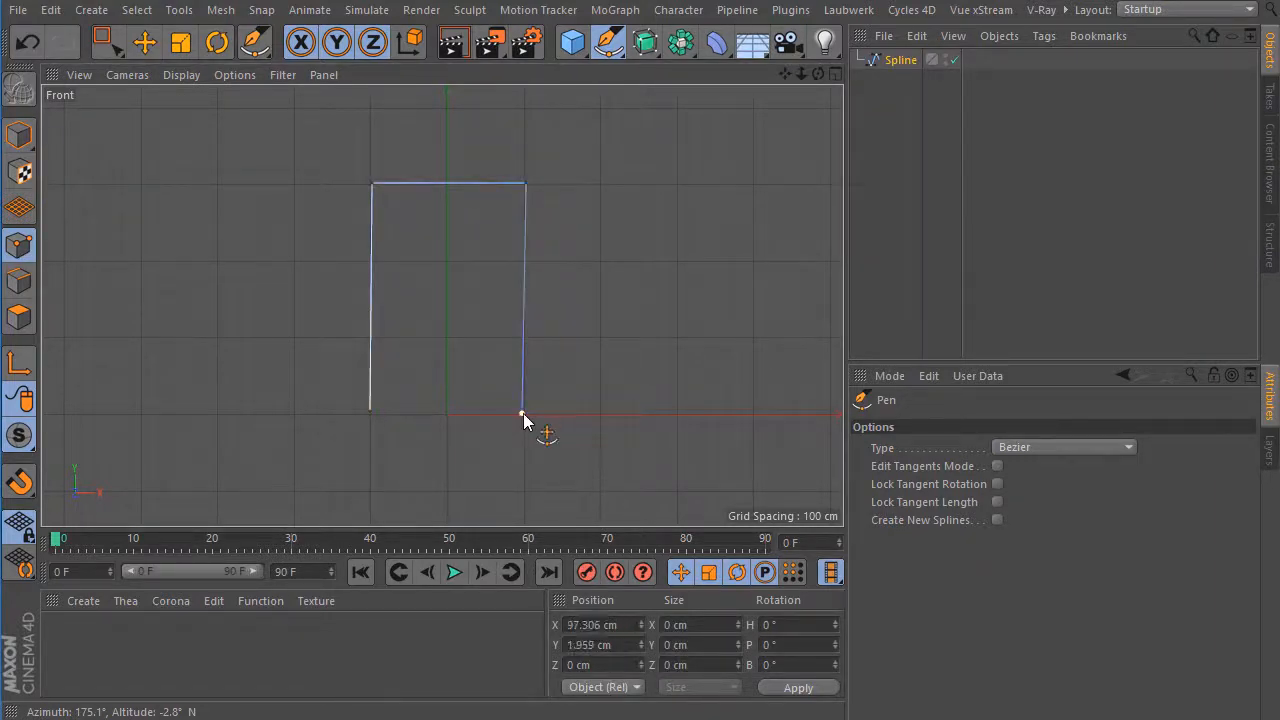
key(Escape)
Using Live Selection, move the spline's upper-left point to X -33 cm and Y 125 cm.
click(118, 50)
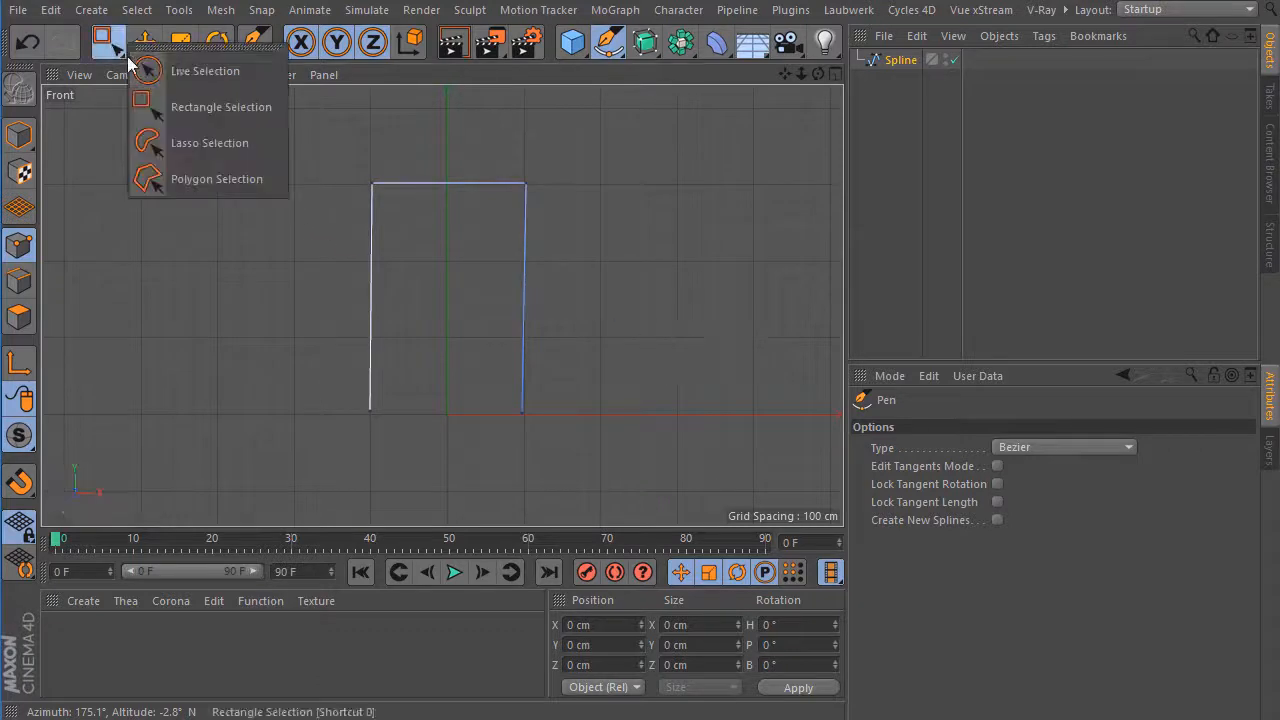
click(150, 70)
click(371, 183)
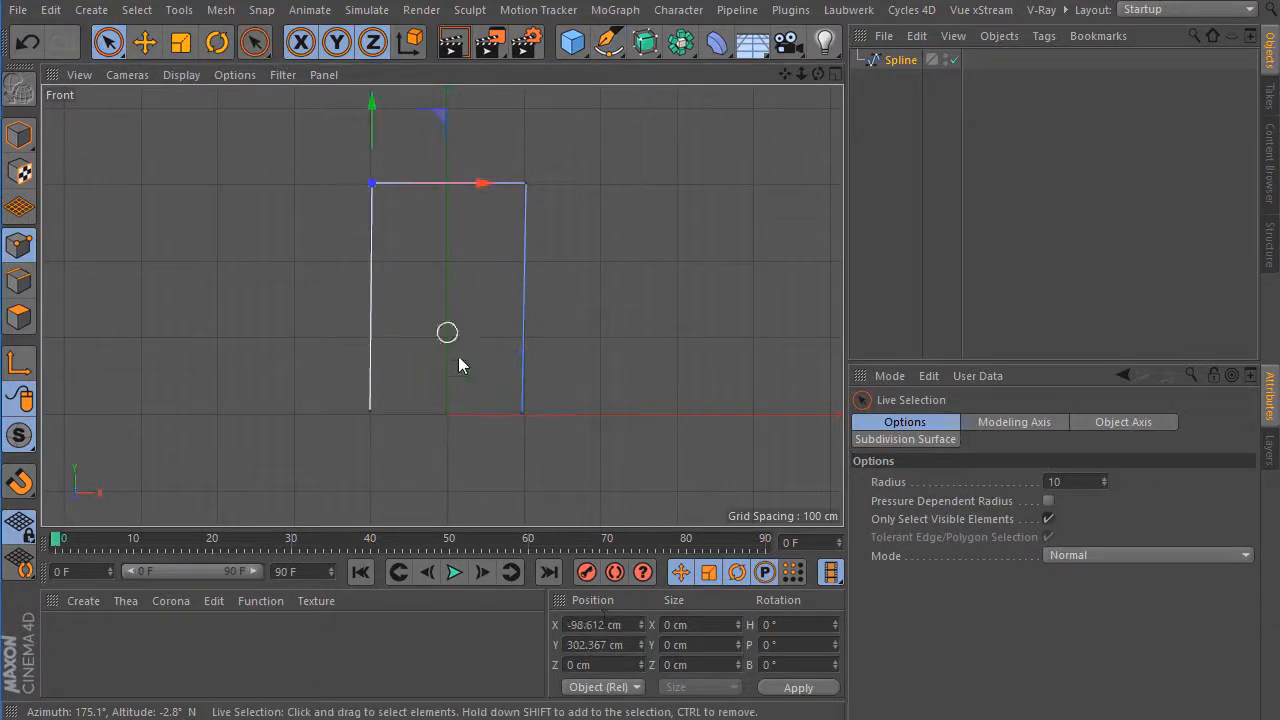
click(628, 624)
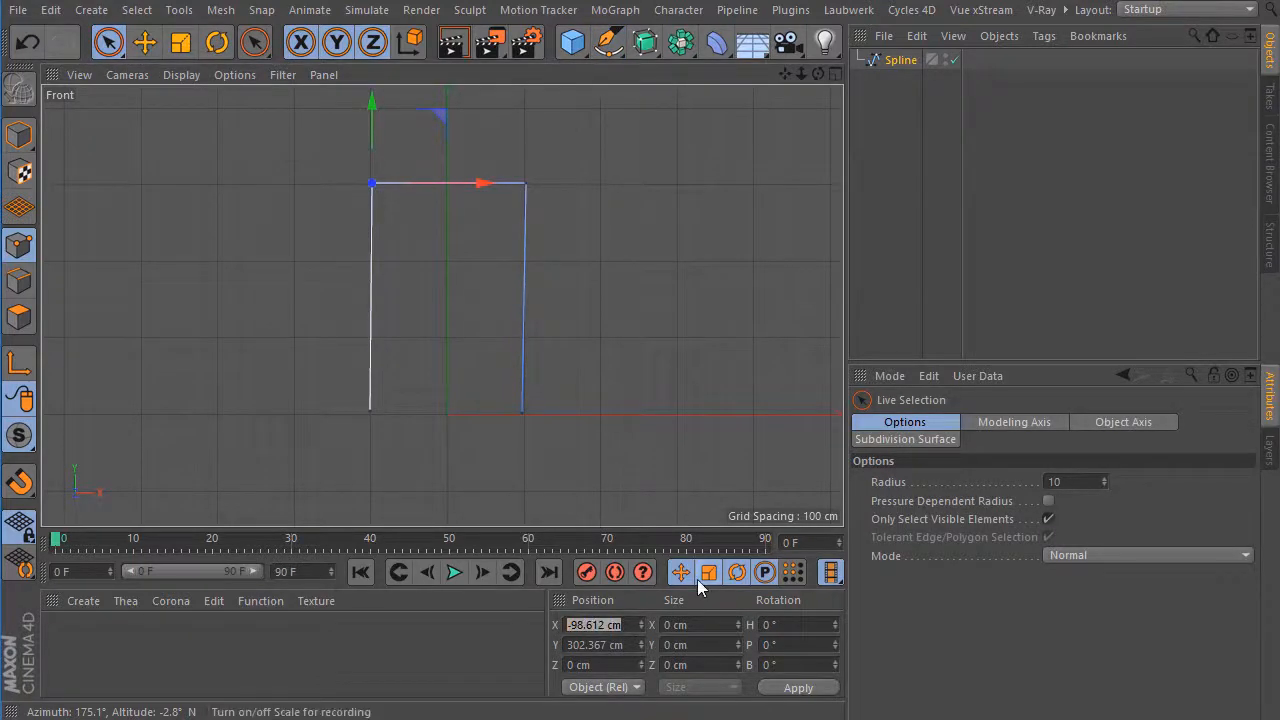
text(-33)
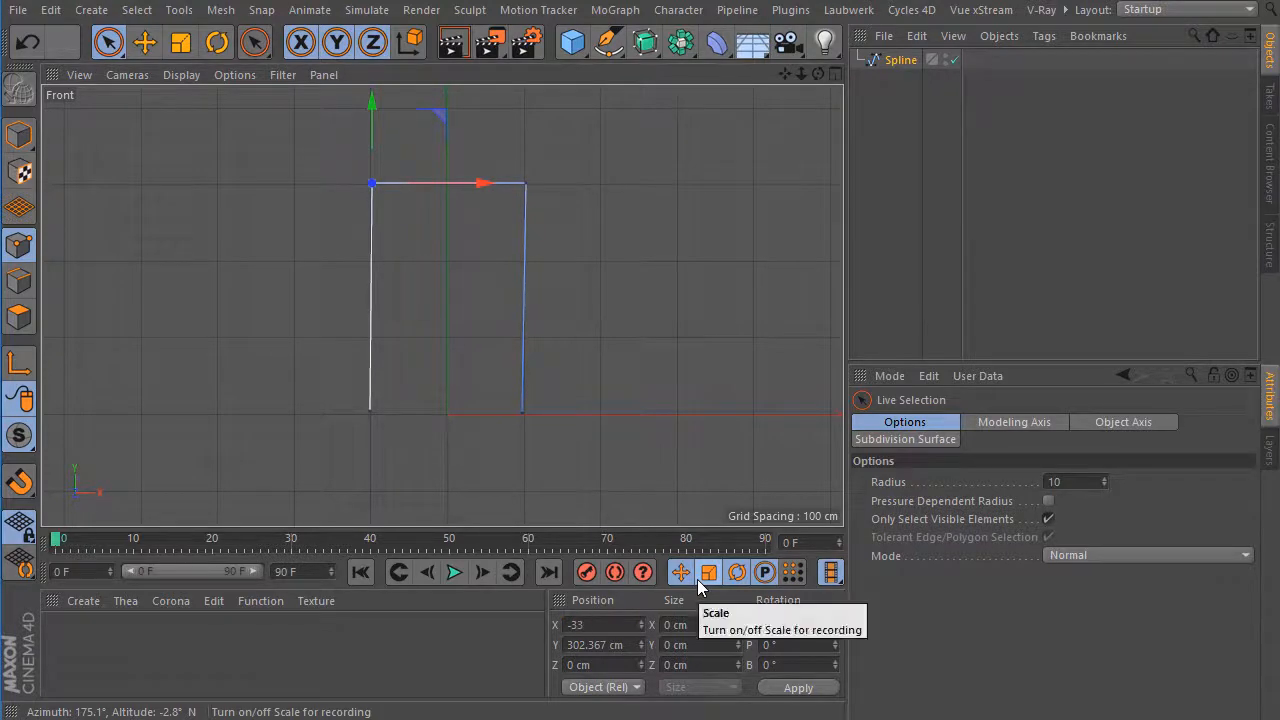
click(634, 645)
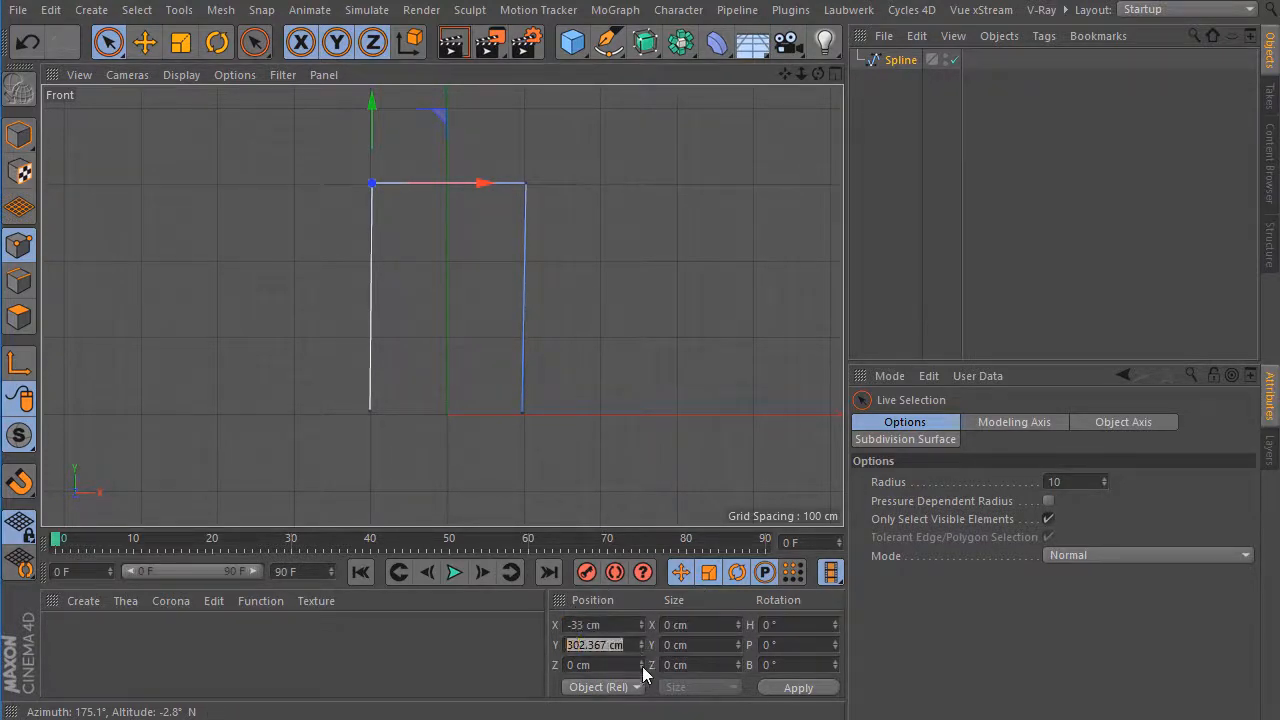
text(125)
key(Return)
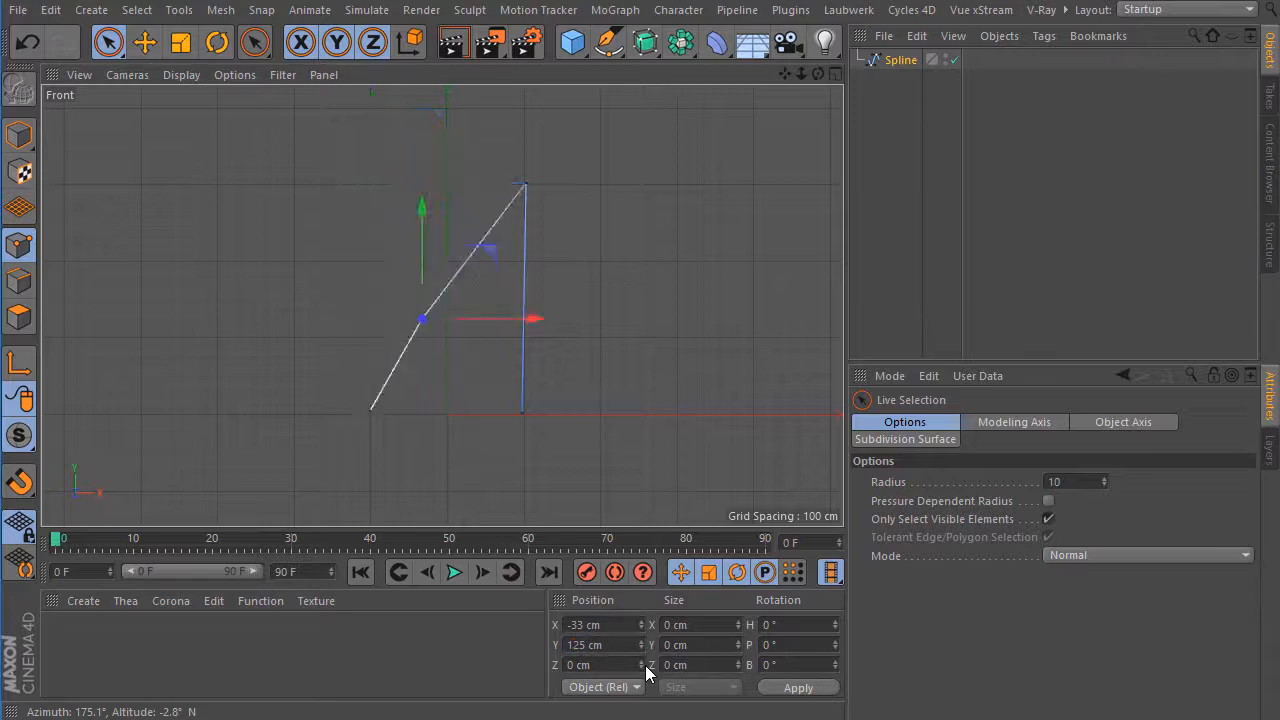
Set the spline's lower-left point to X -33 cm and Y 0 cm.
click(370, 409)
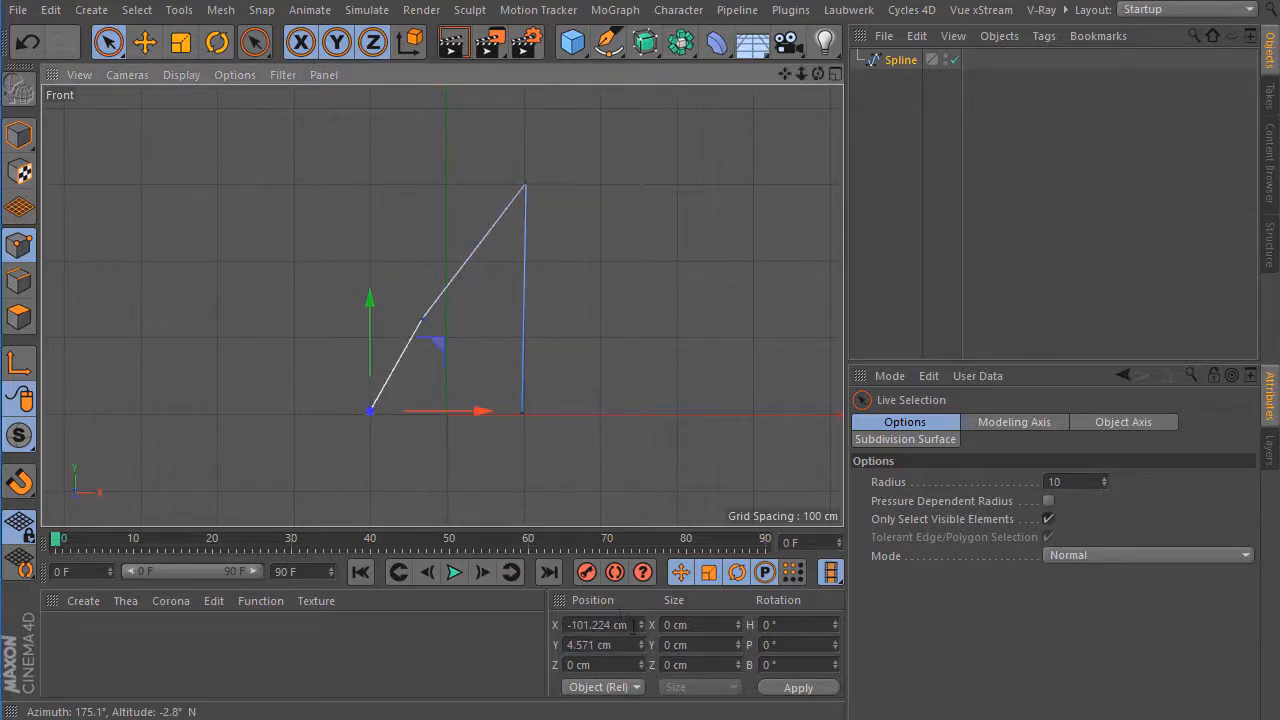
text(-)
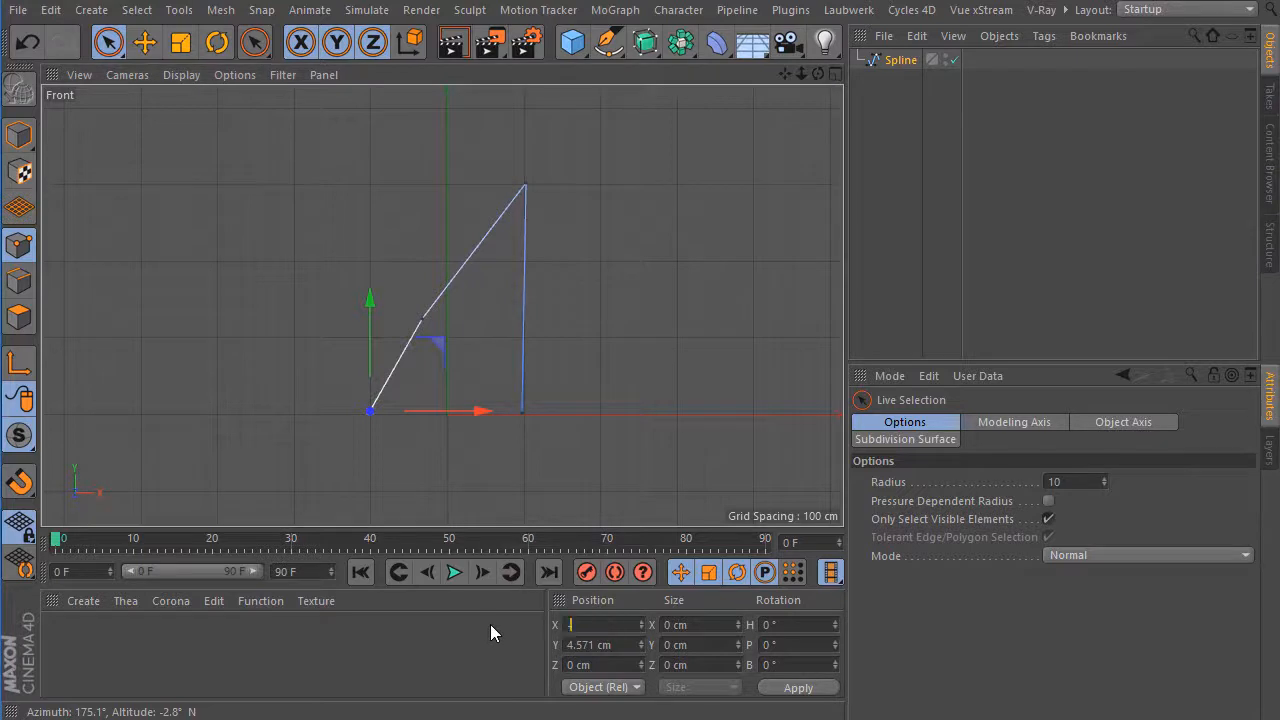
text(33)
key(Return)
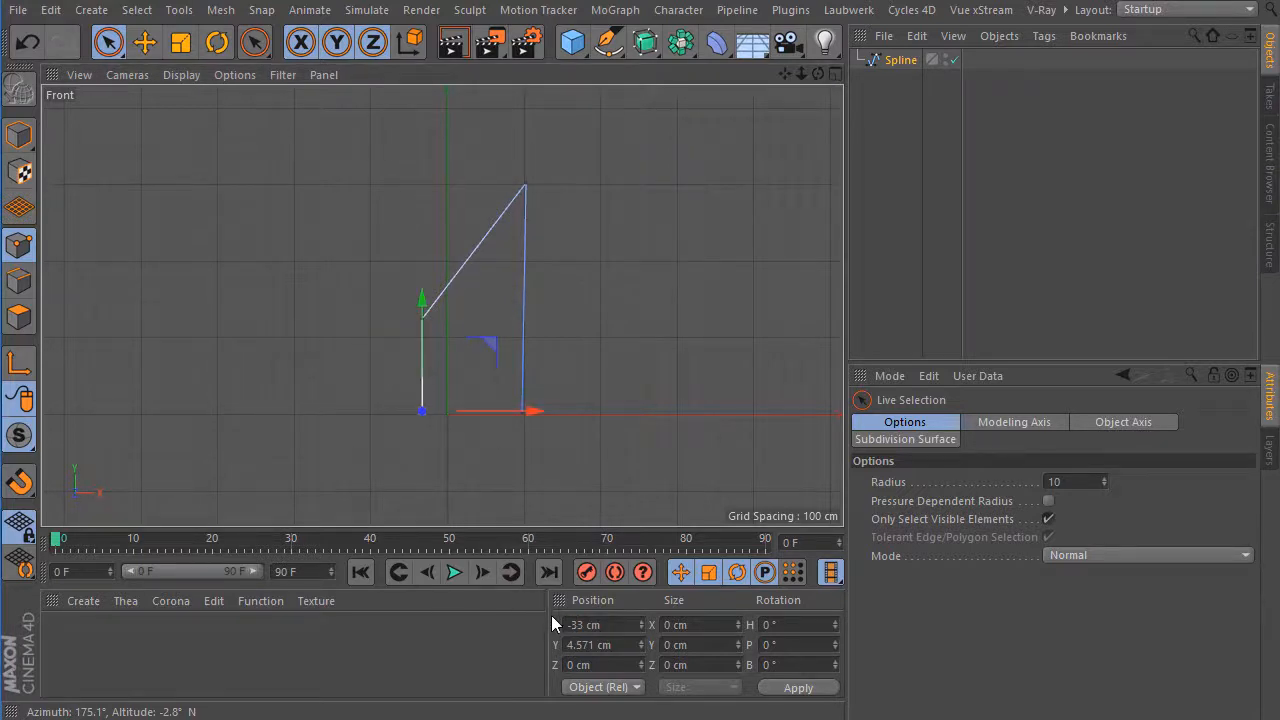
drag(577, 641, 547, 645)
Set the spline's upper-right point to X 33 cm and Y 125 cm.
click(525, 186)
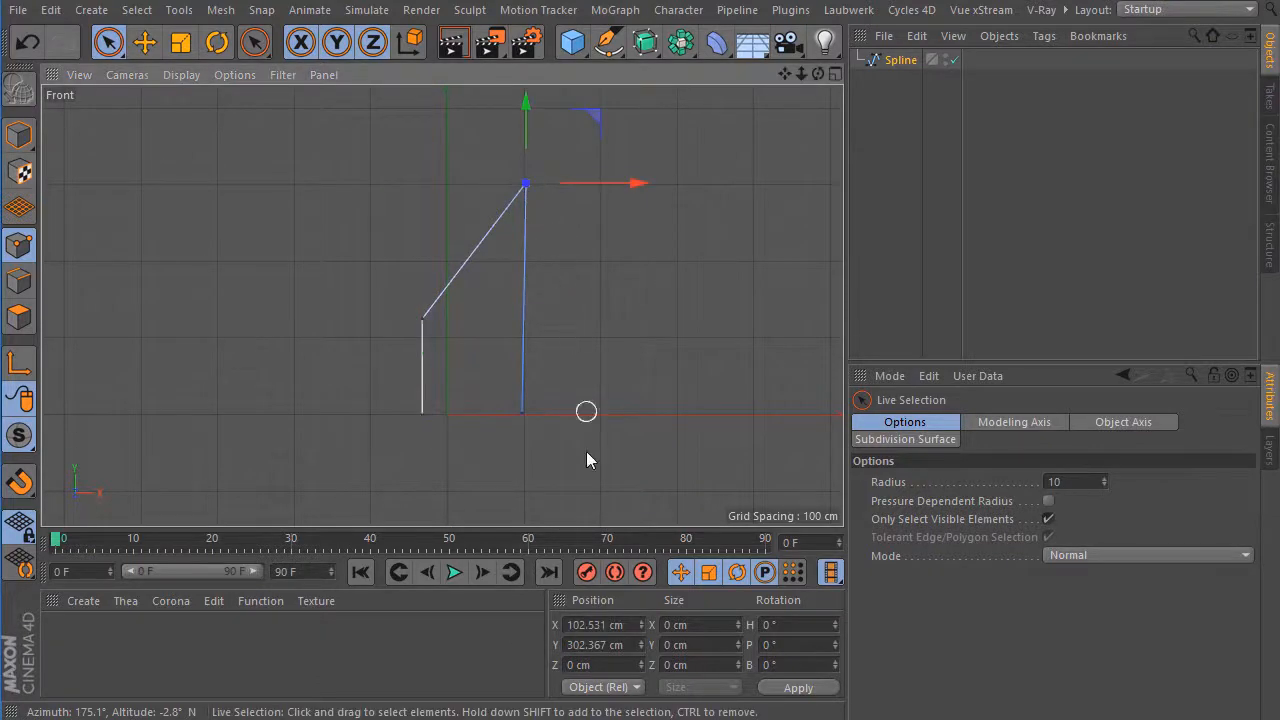
drag(634, 623, 513, 624)
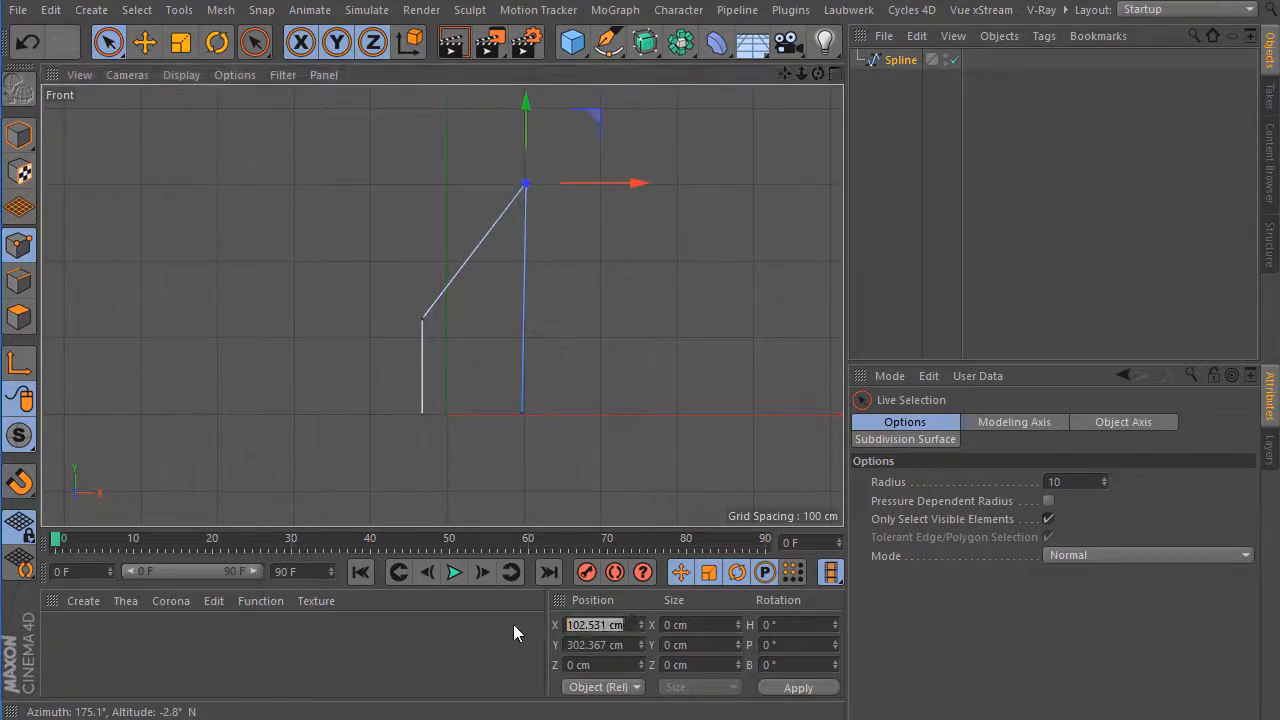
text(33)
drag(631, 648, 533, 645)
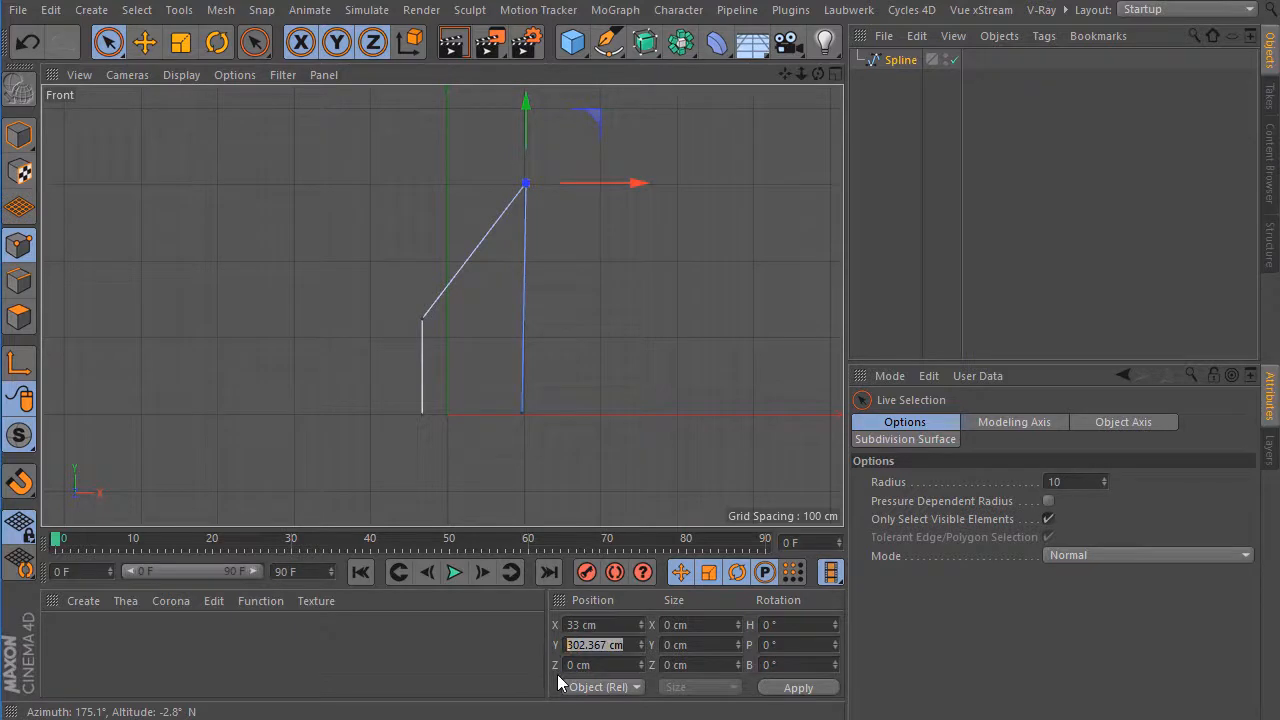
text(125)
key(Return)
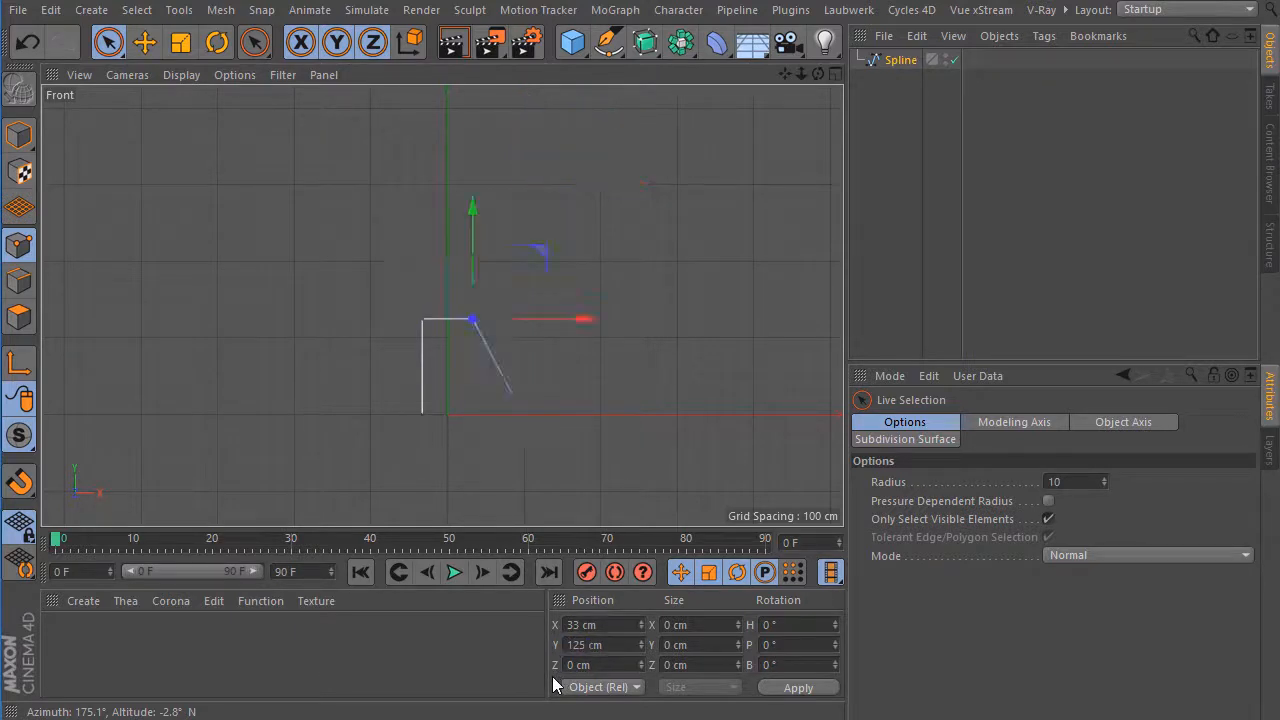
Set the spline's lower-right point to X 33 cm and Y 0 cm, and check the coordinates of both lower points.
click(519, 413)
drag(630, 624, 490, 624)
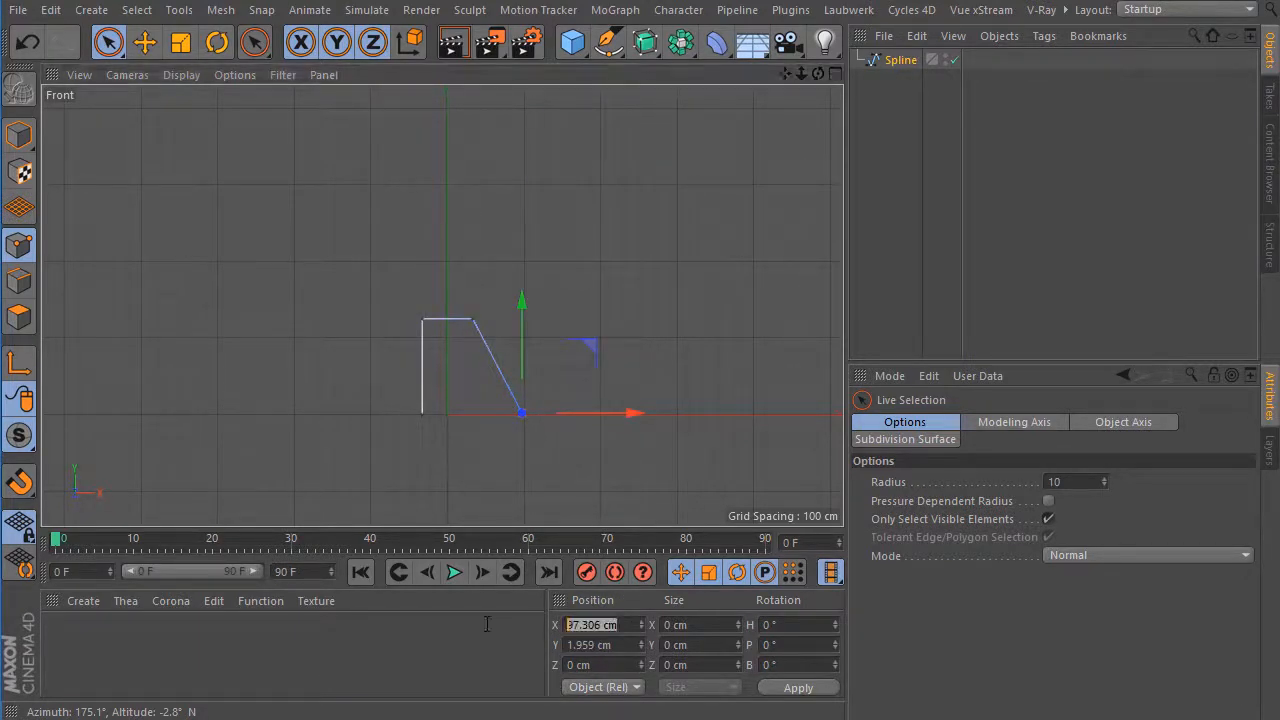
text(33)
key(Return)
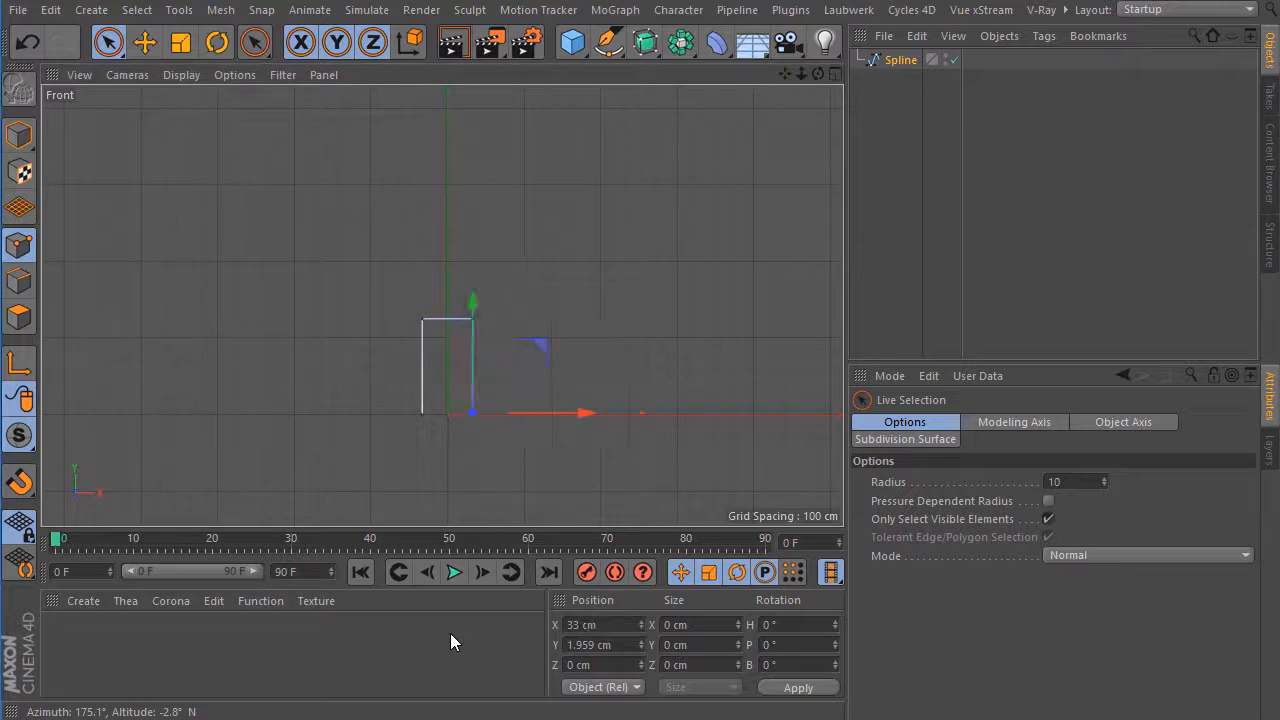
drag(622, 644, 541, 639)
text(0)
key(Return)
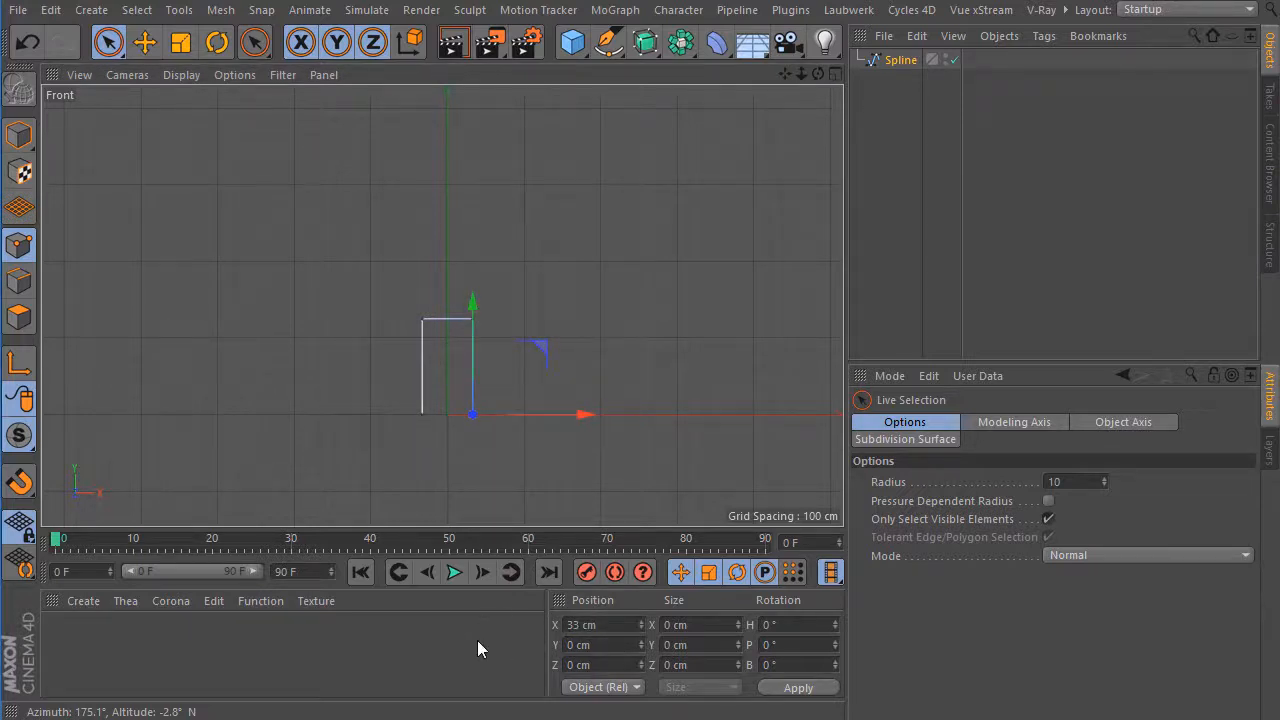
click(422, 414)
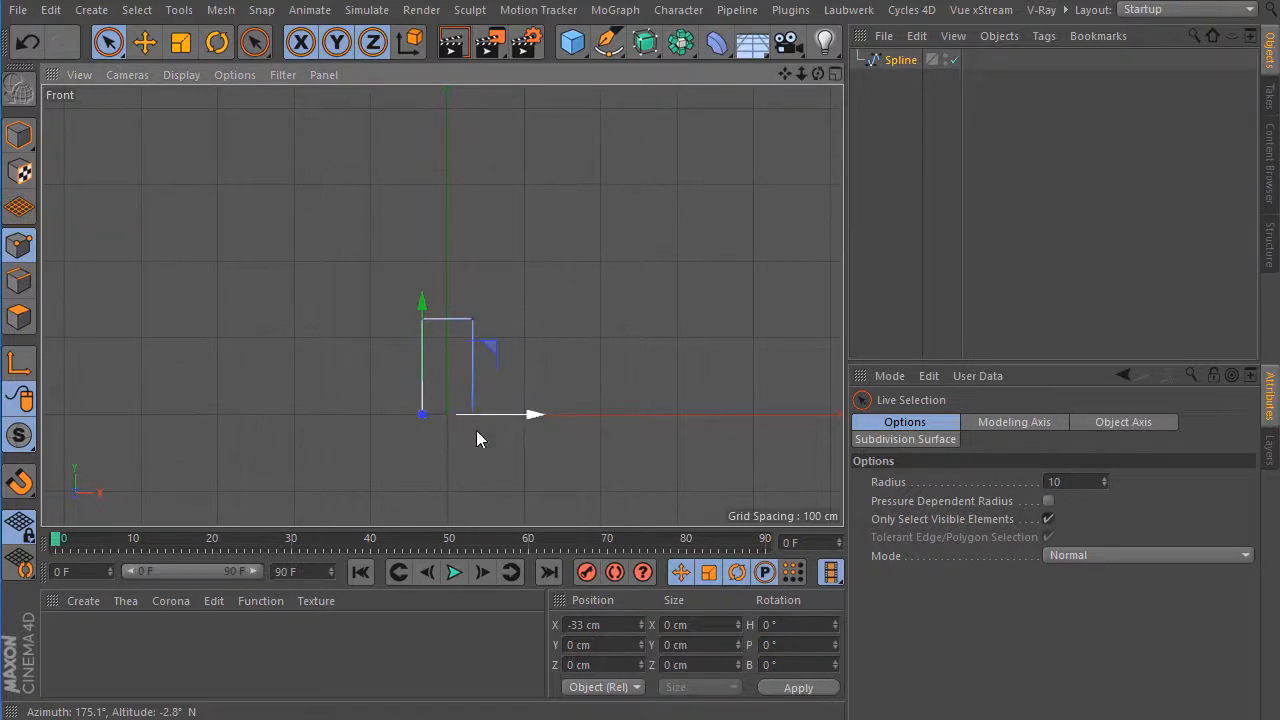
scroll(479, 455, up, 6)
click(457, 324)
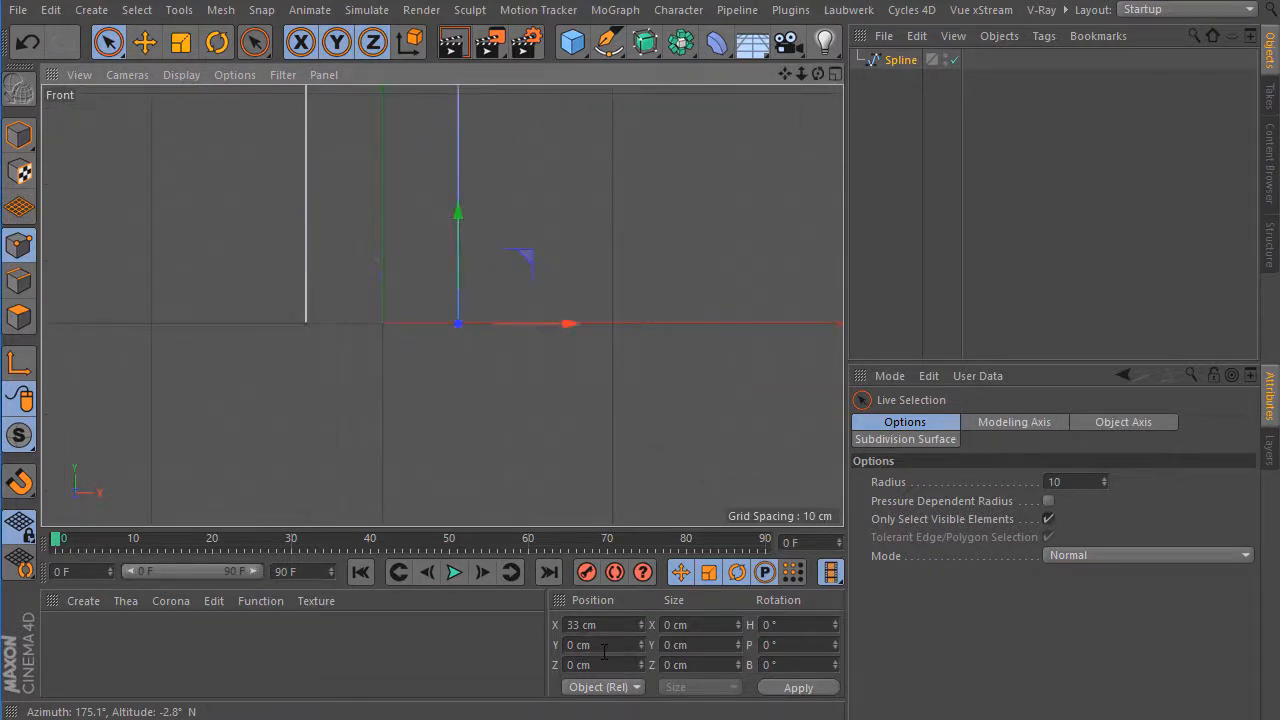
Rename the spline object as Path.
drag(784, 74, 859, 201)
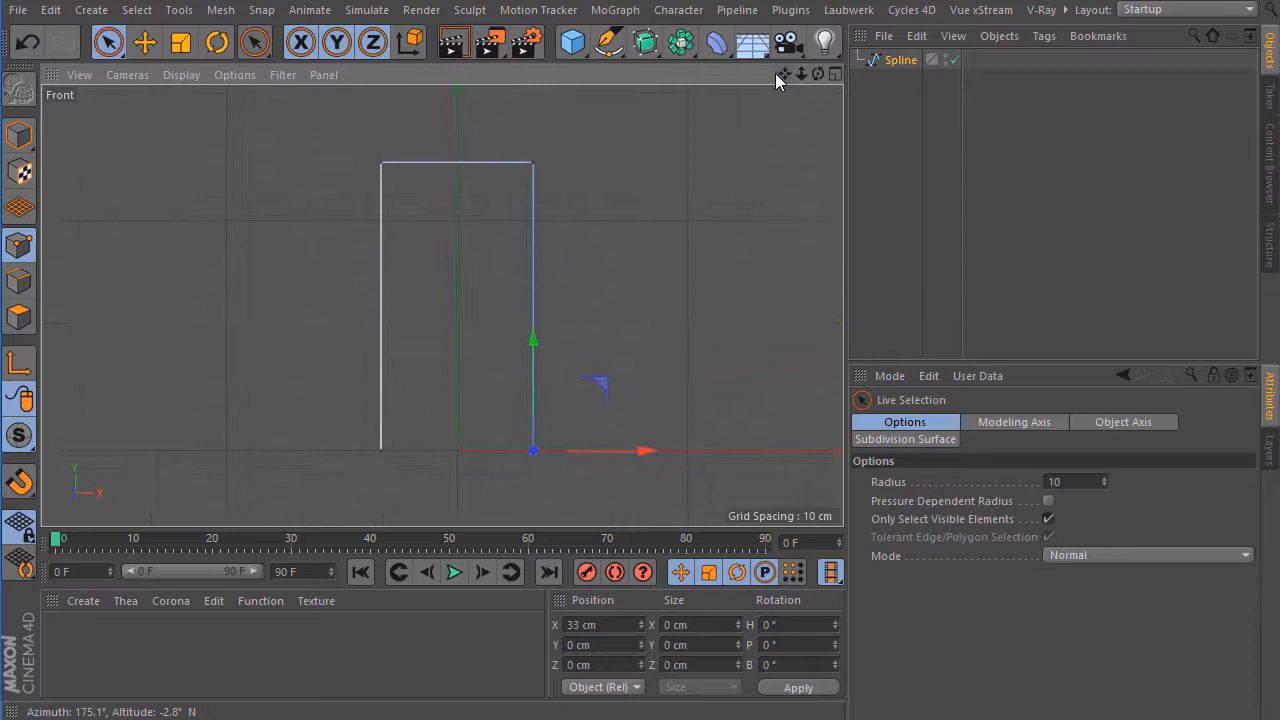
double_click(900, 60)
text(Pa)
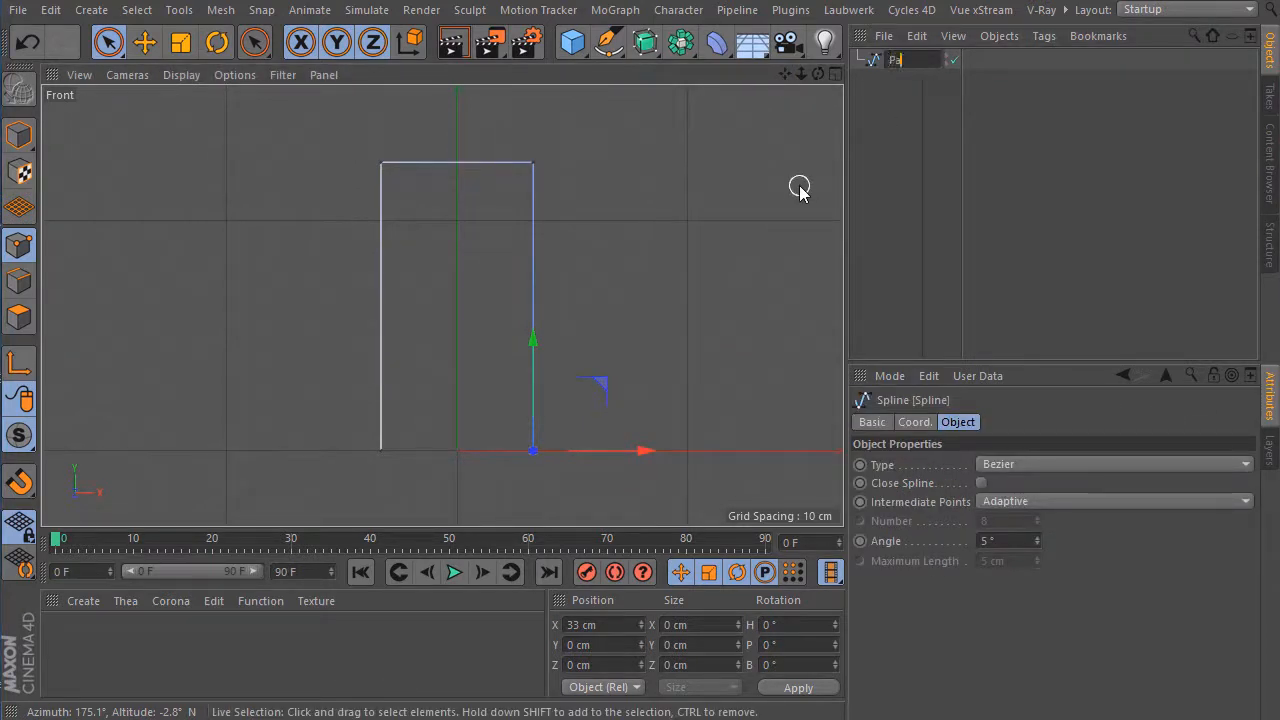
text(th)
key(Return)
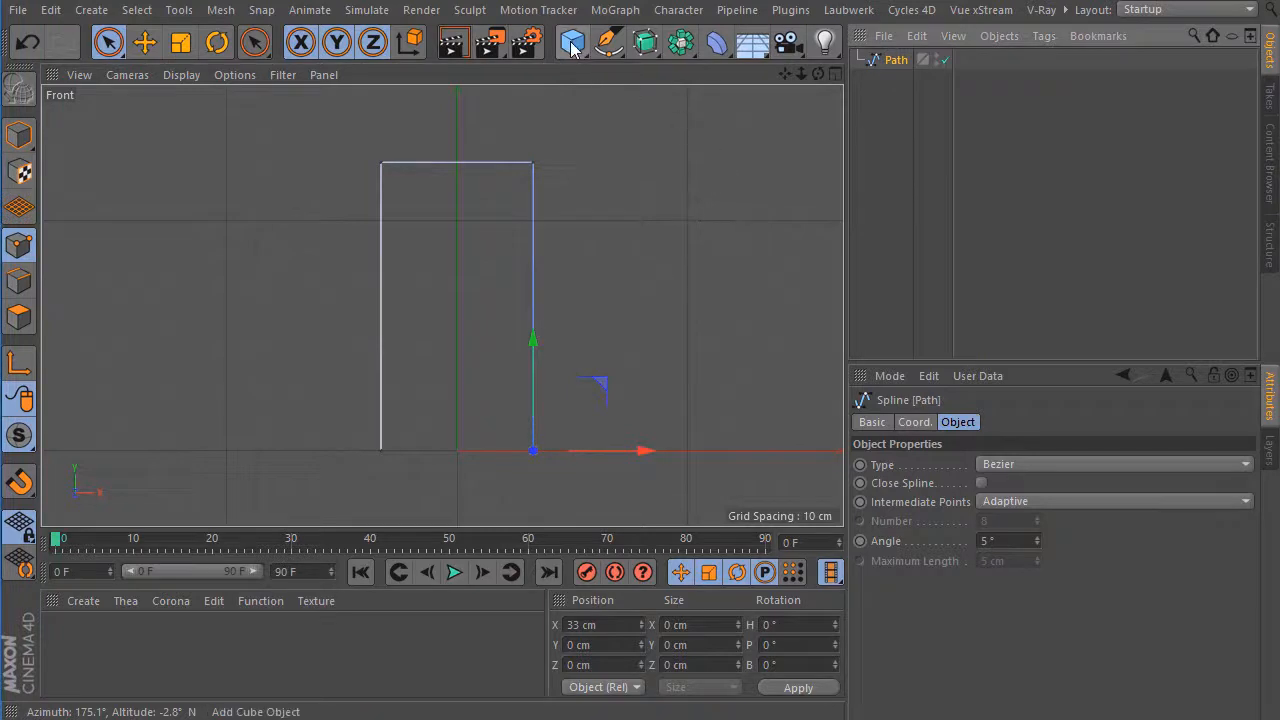
Add a Rectangle spline and rename it as Profile.
click(608, 46)
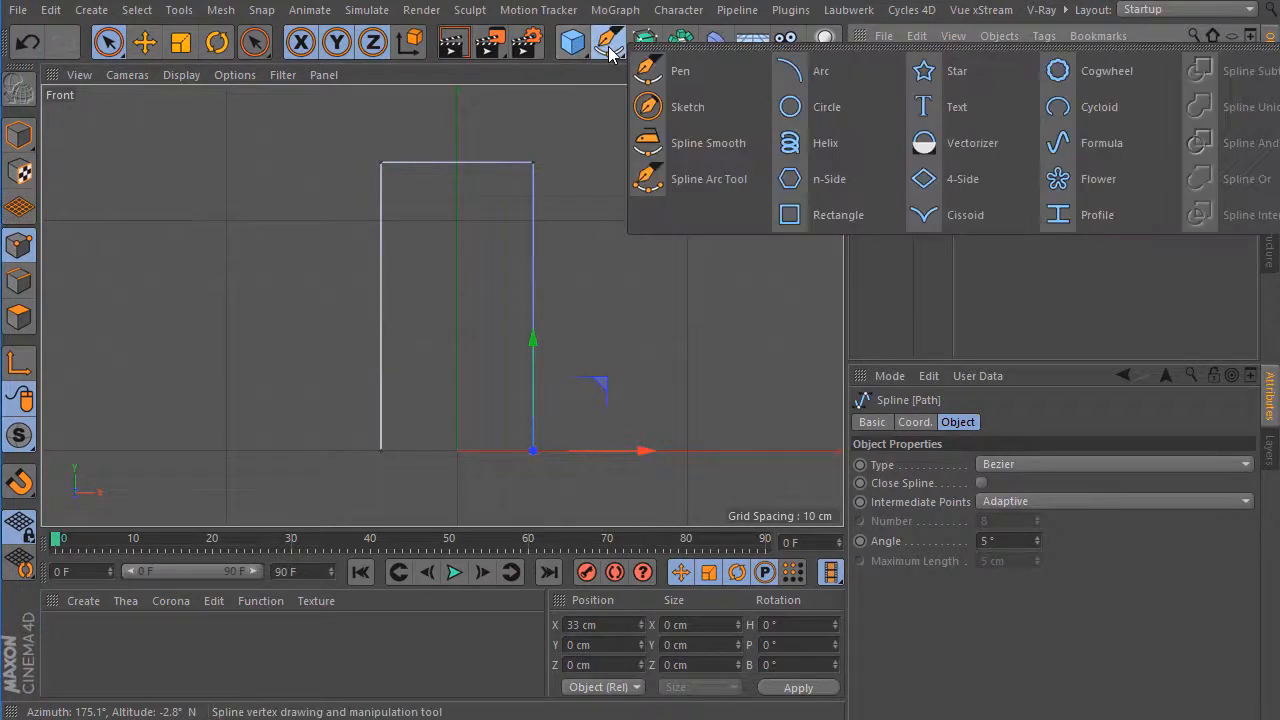
click(833, 208)
double_click(914, 60)
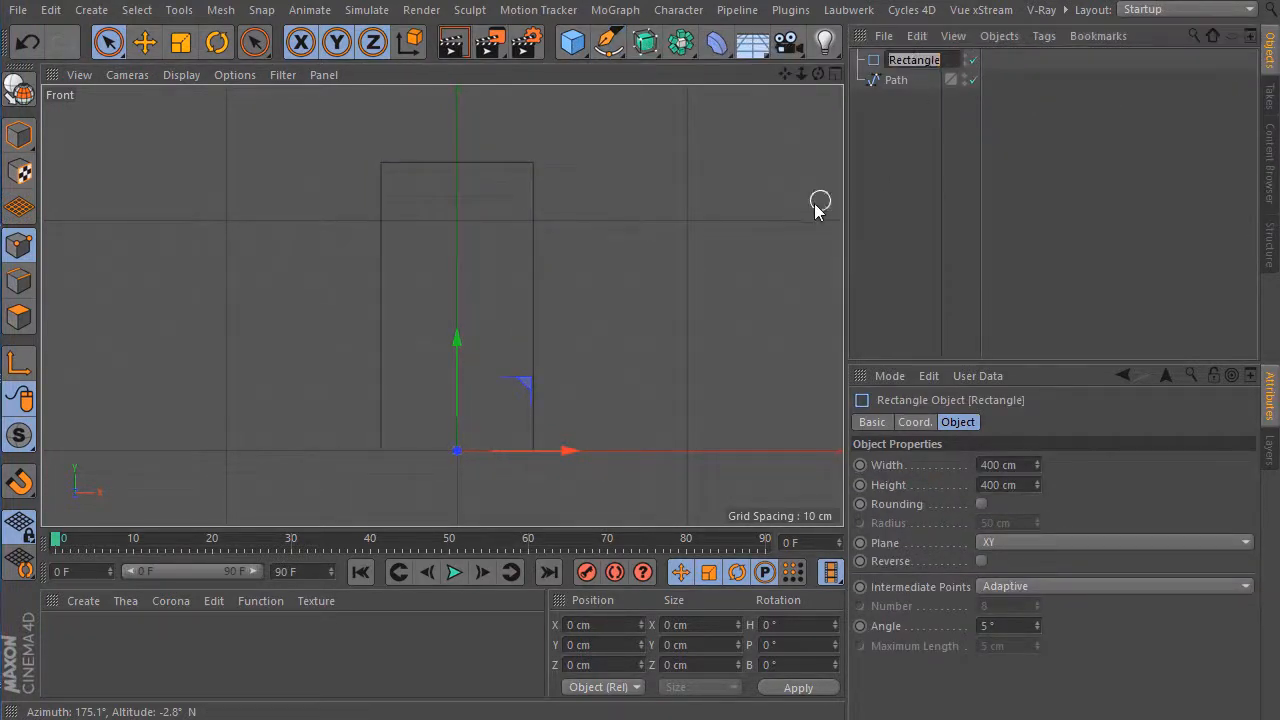
text(Profile)
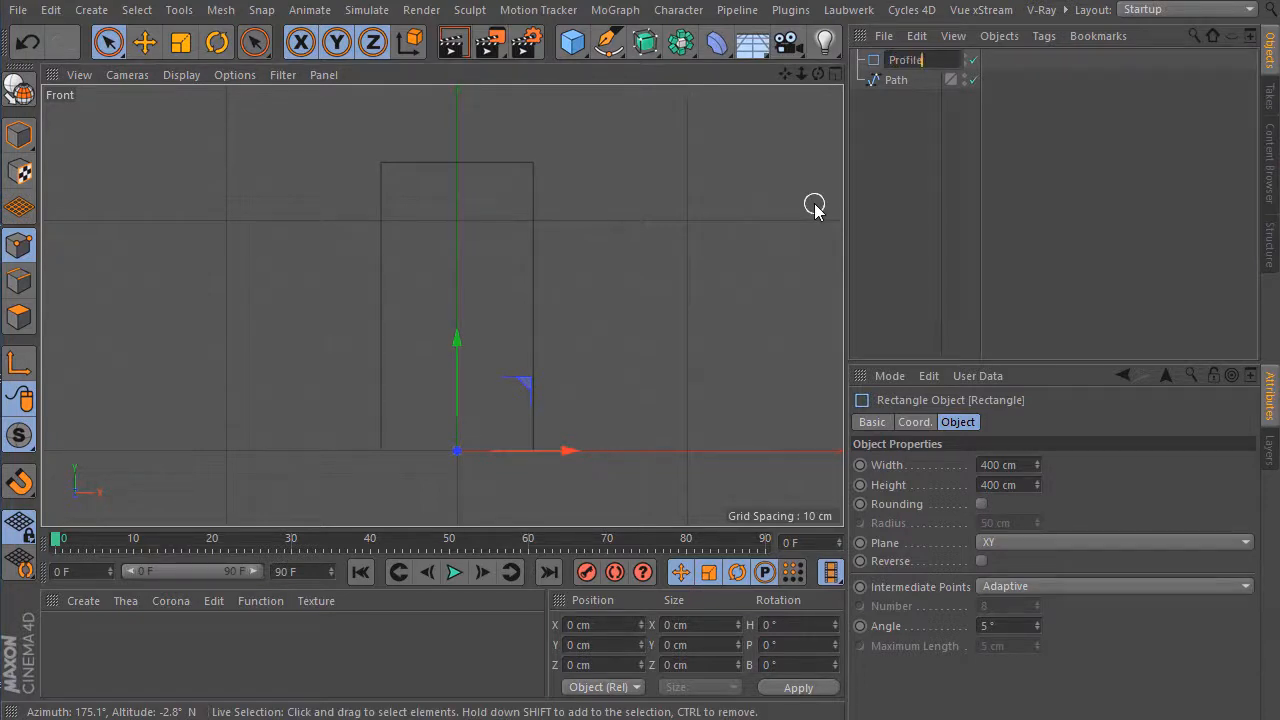
key(Return)
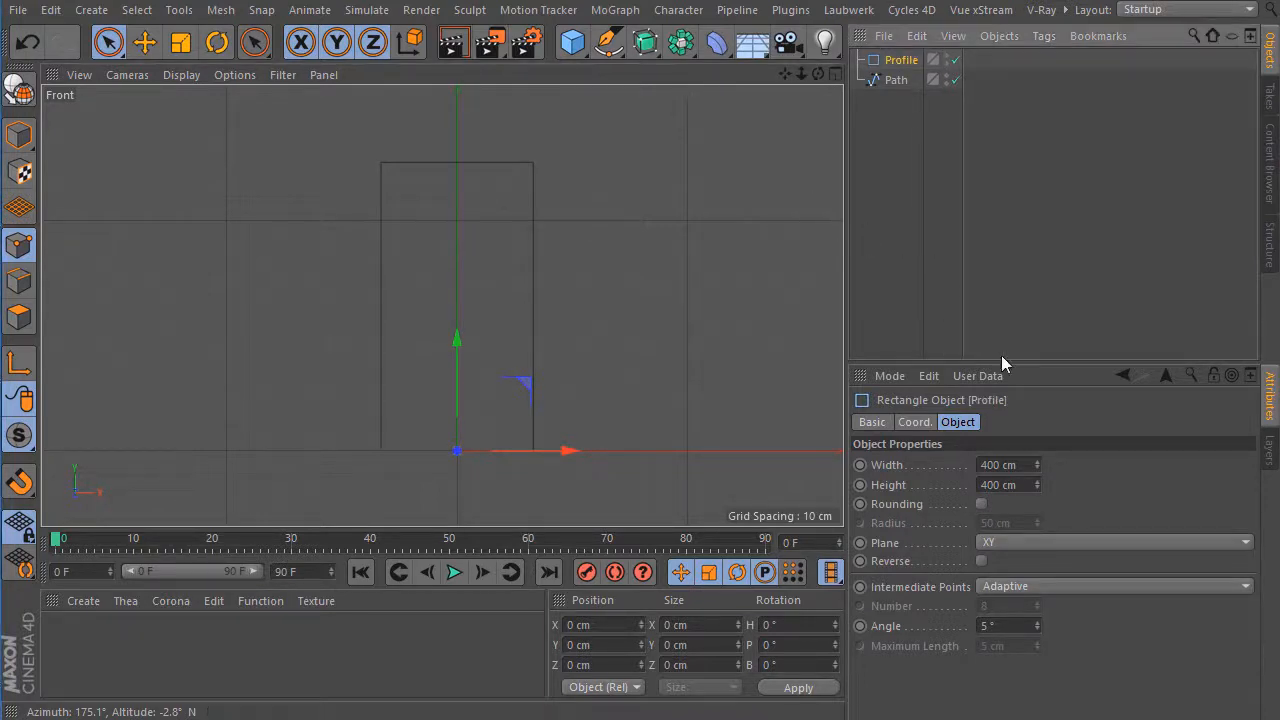
Set the Profile rectangle's width and height to 4 cm each.
click(1027, 466)
double_click(1025, 485)
text(4)
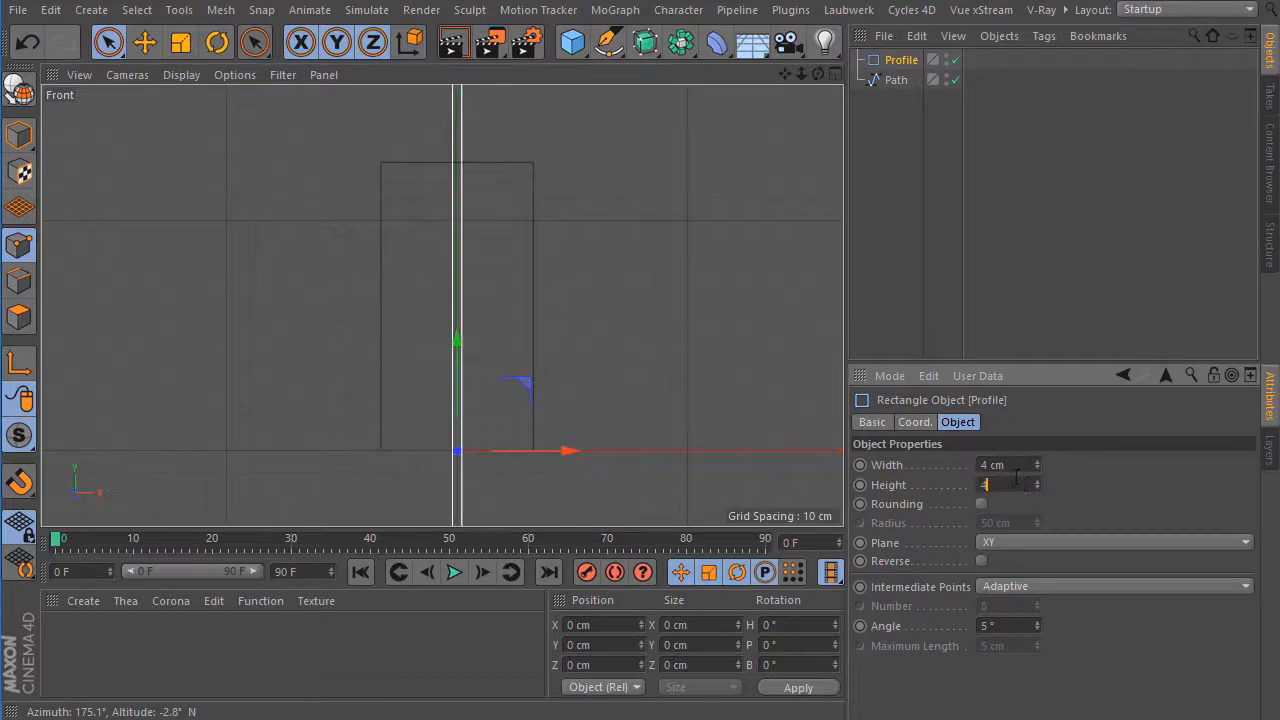
key(Return)
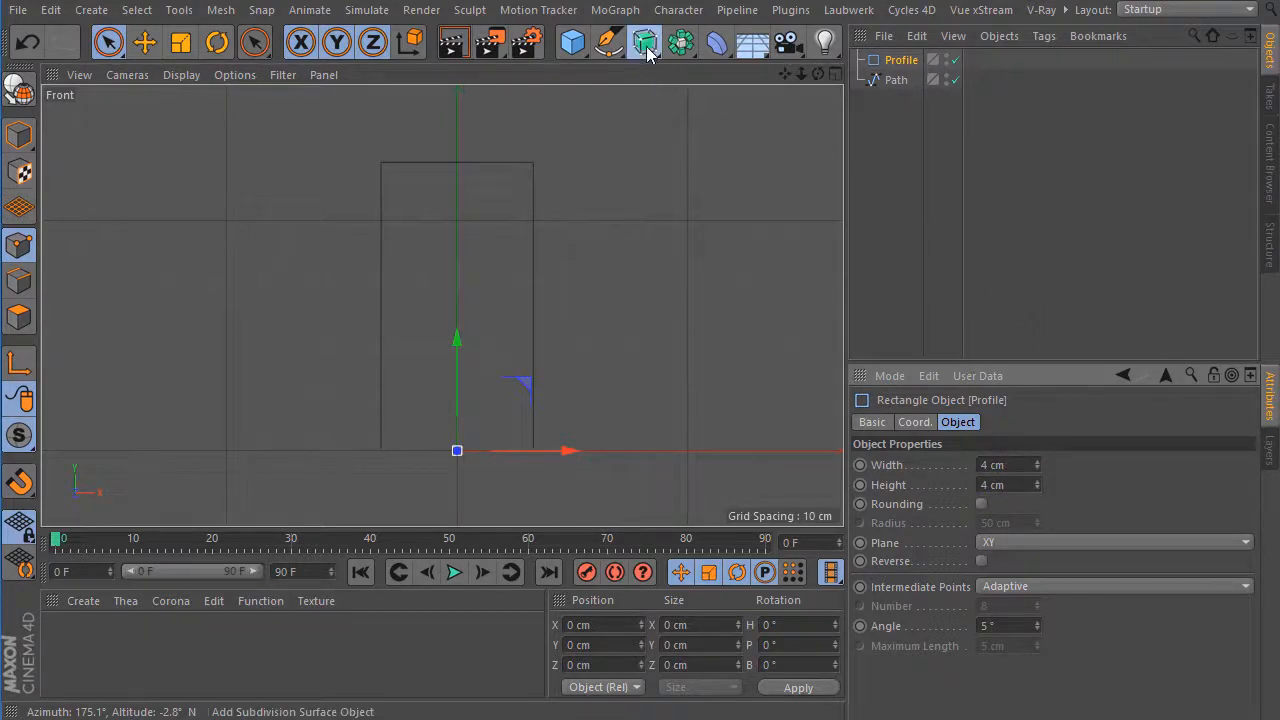
Add a Sweep generator and place Profile and Path inside it, with Profile above Path.
click(645, 42)
click(727, 140)
drag(895, 100, 899, 61)
Switch to the perspective view and display the swept frame with shading plus edge lines.
click(837, 74)
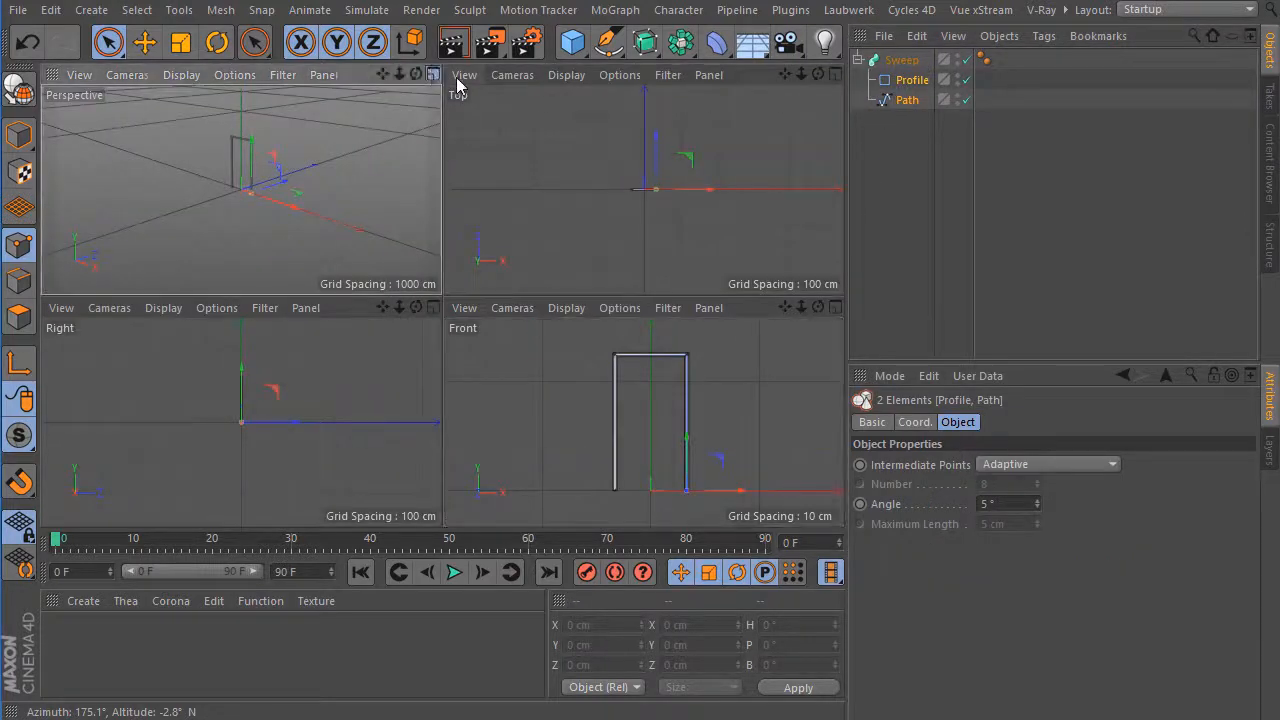
click(433, 74)
drag(785, 74, 442, 306)
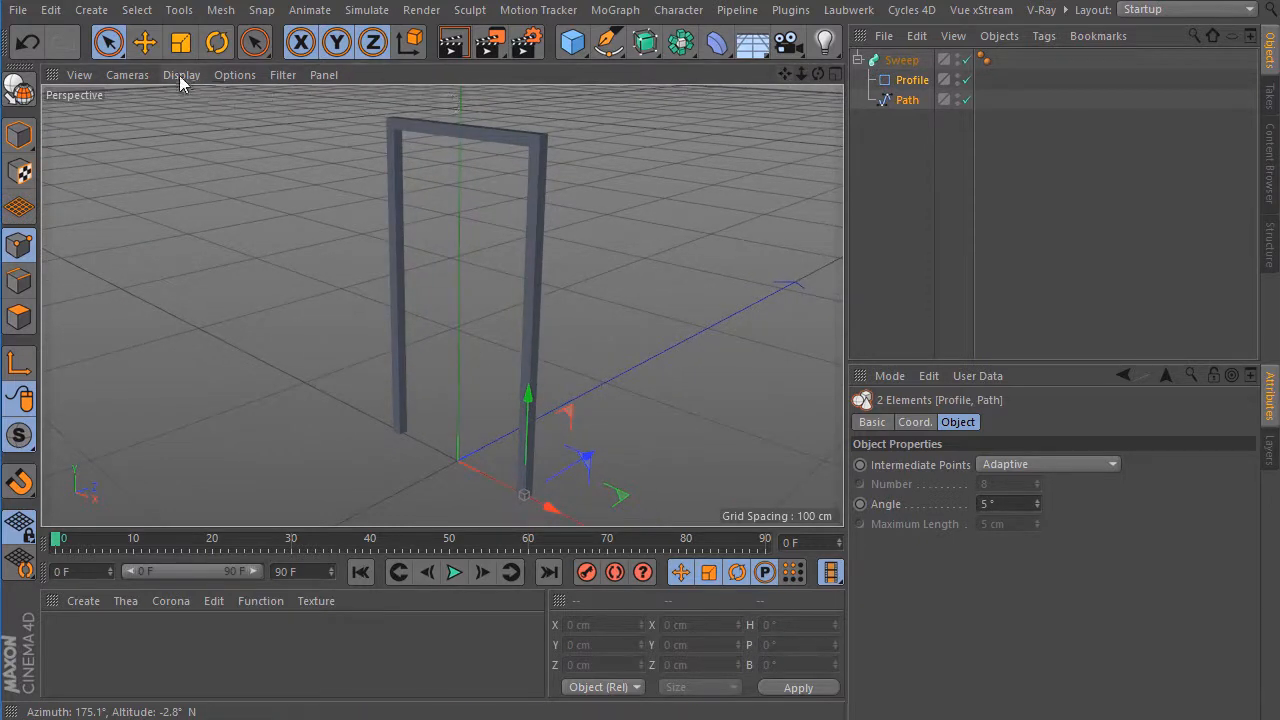
click(181, 75)
click(200, 125)
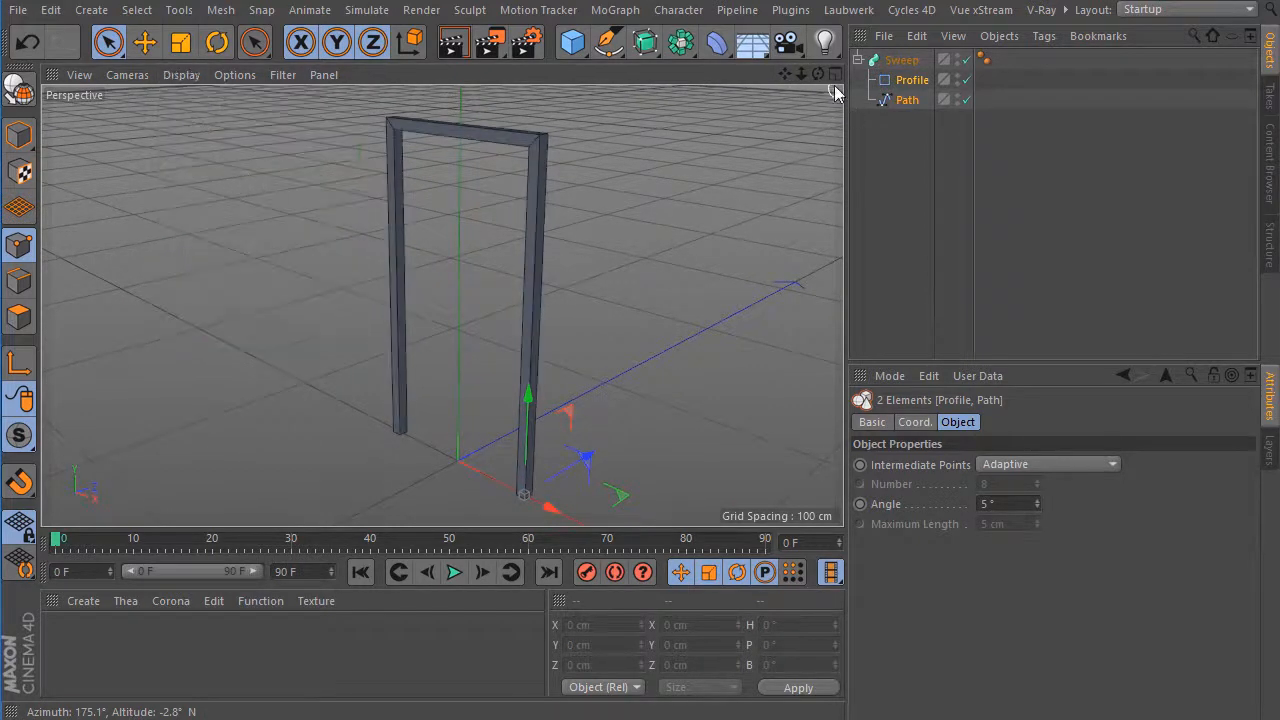
drag(816, 75, 751, 112)
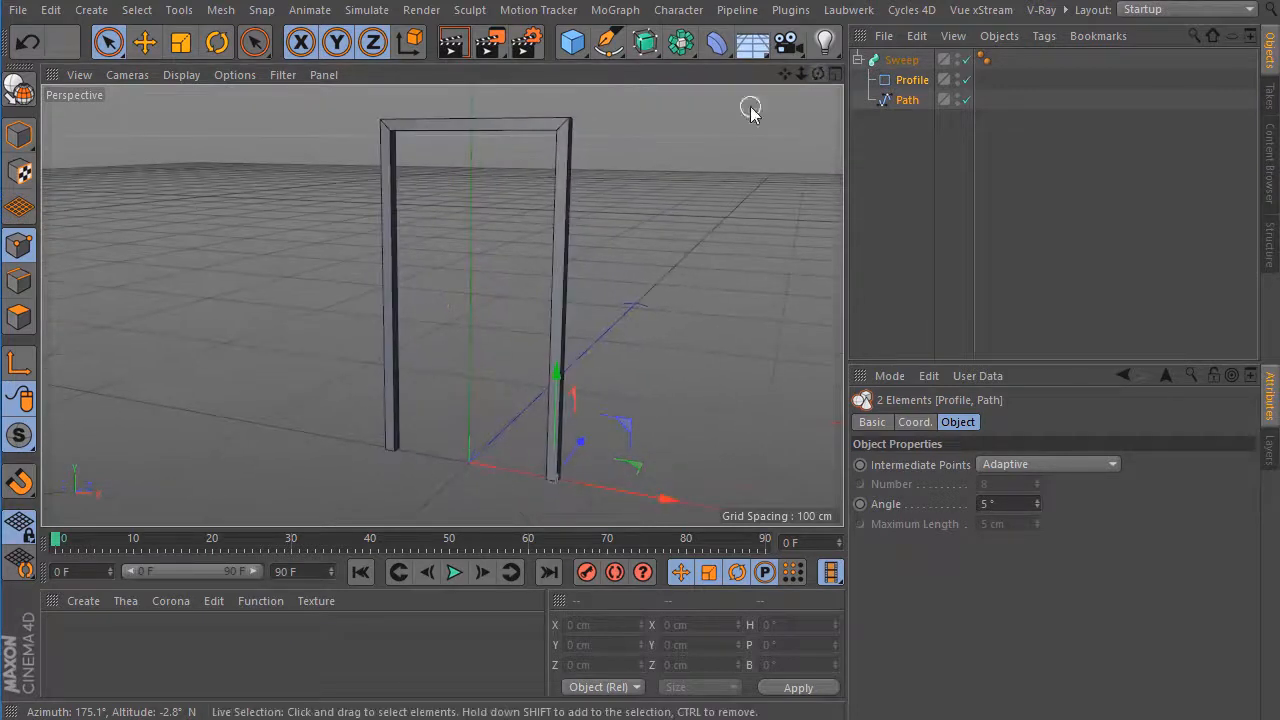
Add a cube and set its size to 65 cm in X, 125 cm in Y and 2 cm in Z.
click(575, 50)
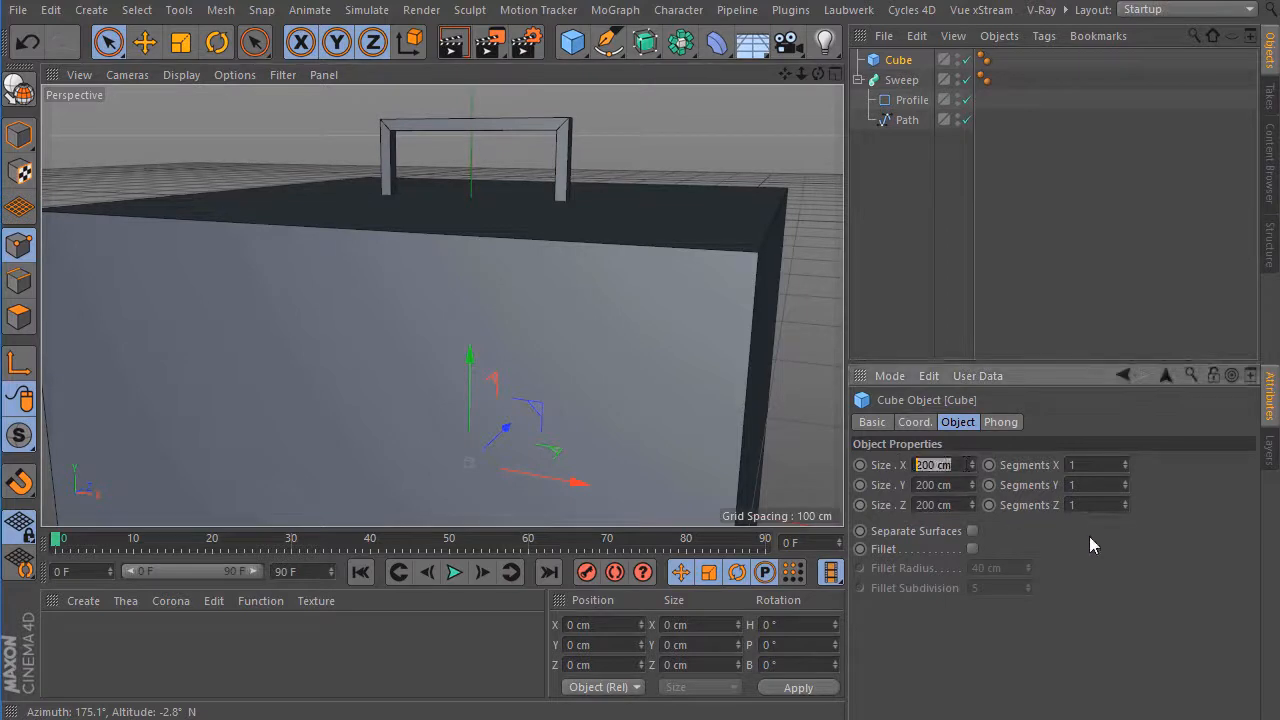
text(65)
key(Tab)
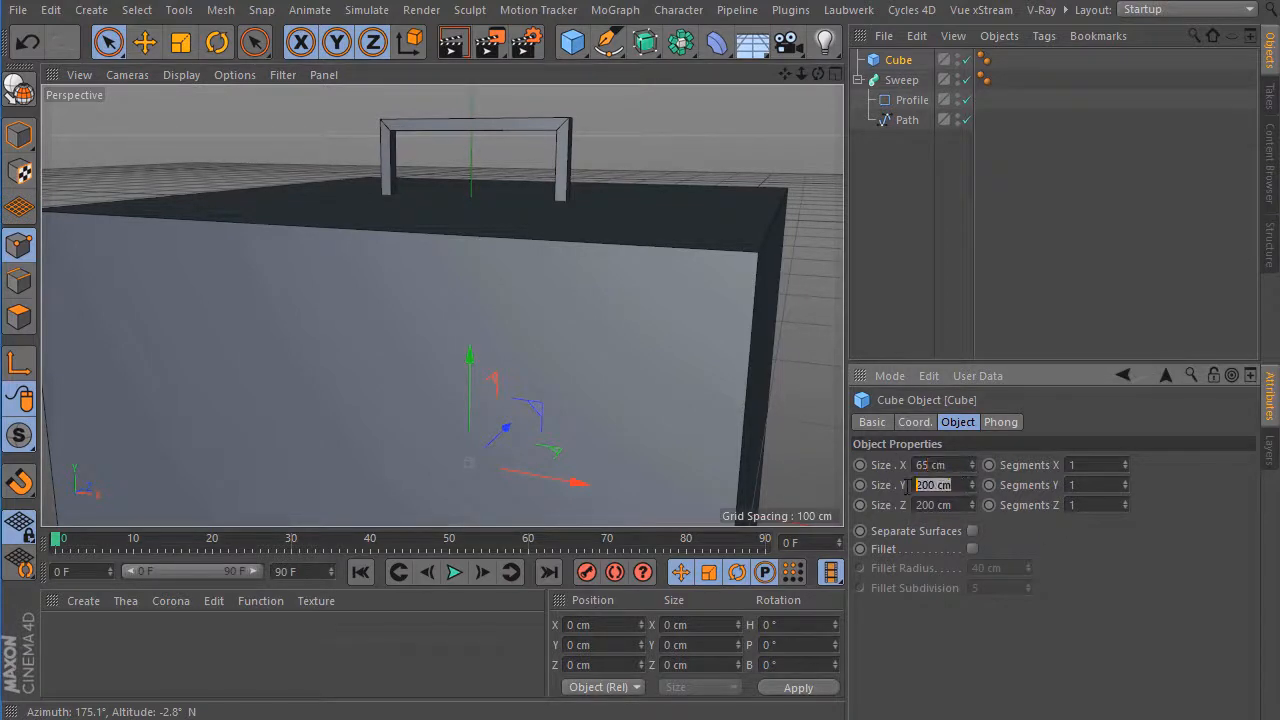
text(125)
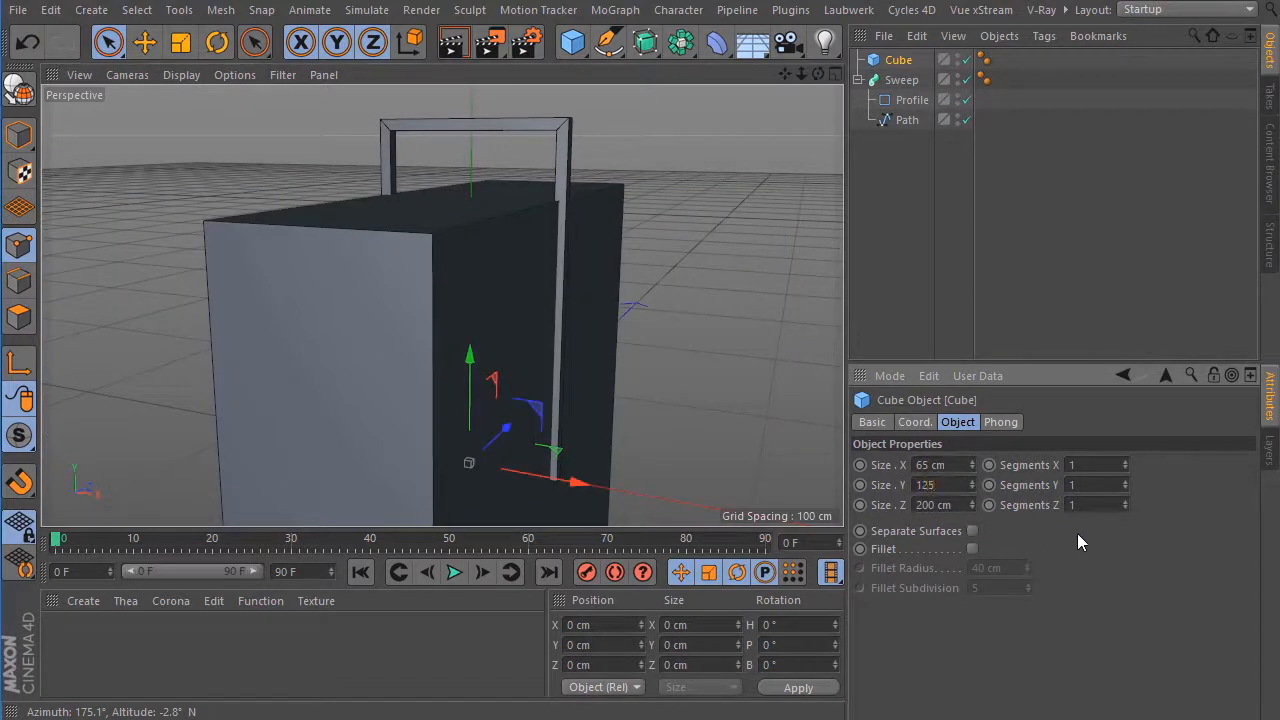
key(Return)
drag(966, 508, 897, 505)
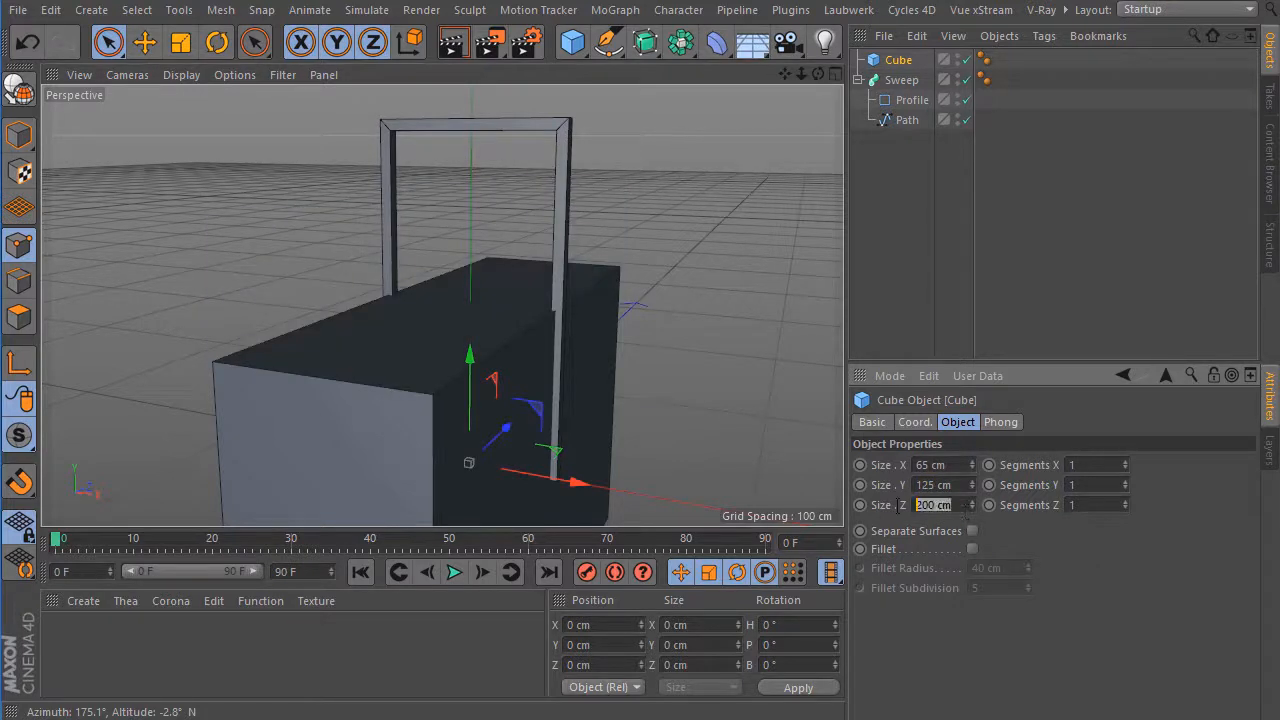
text(2)
key(Return)
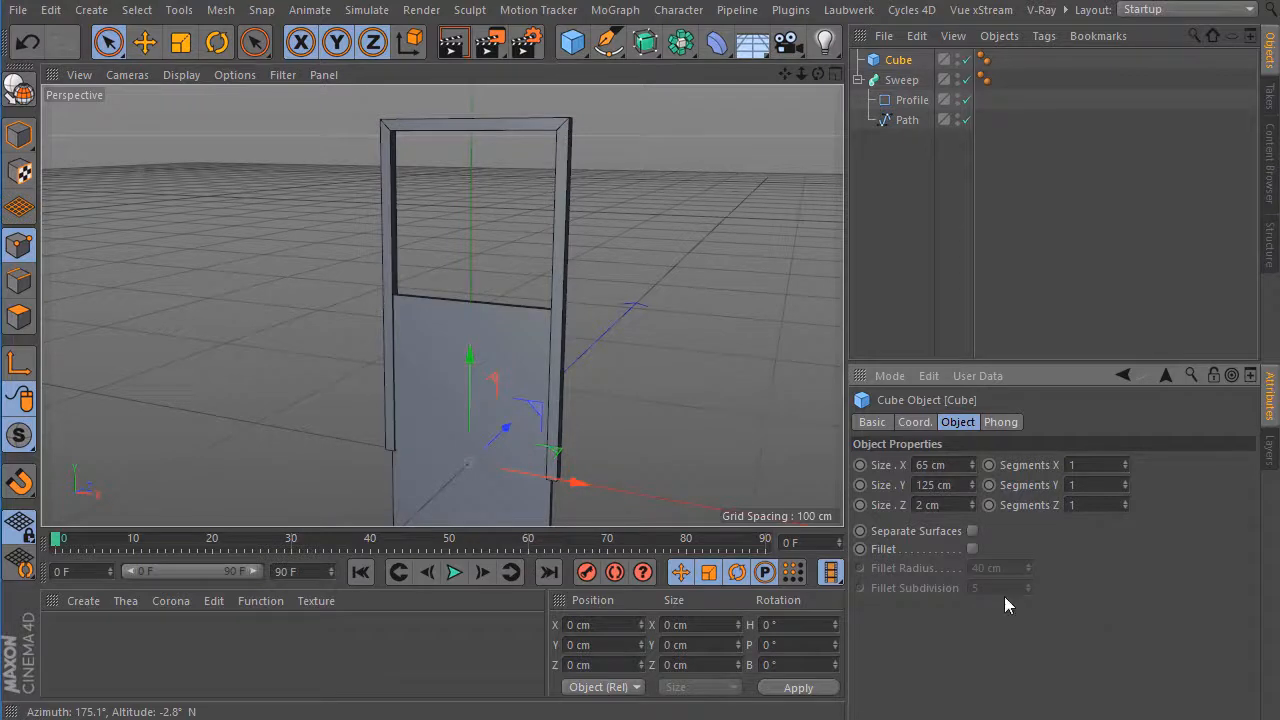
Convert the cube into an editable polygon object and switch to Model mode.
drag(785, 75, 762, 0)
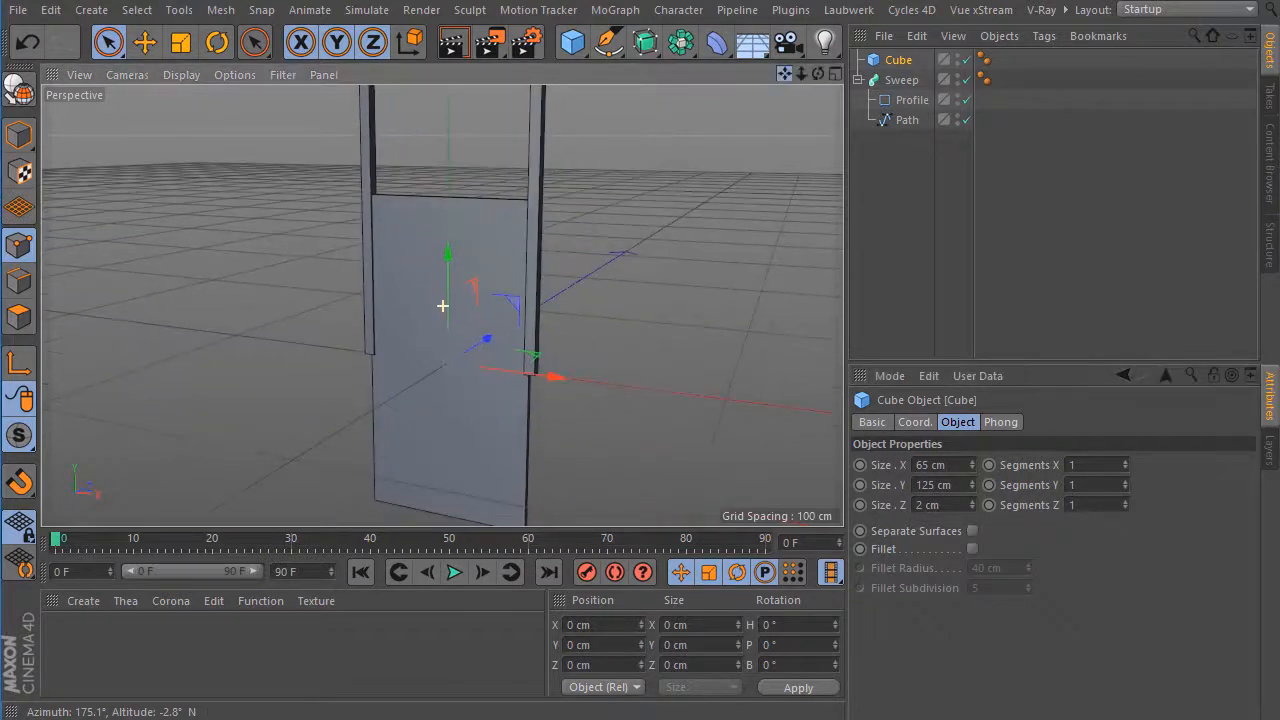
click(24, 93)
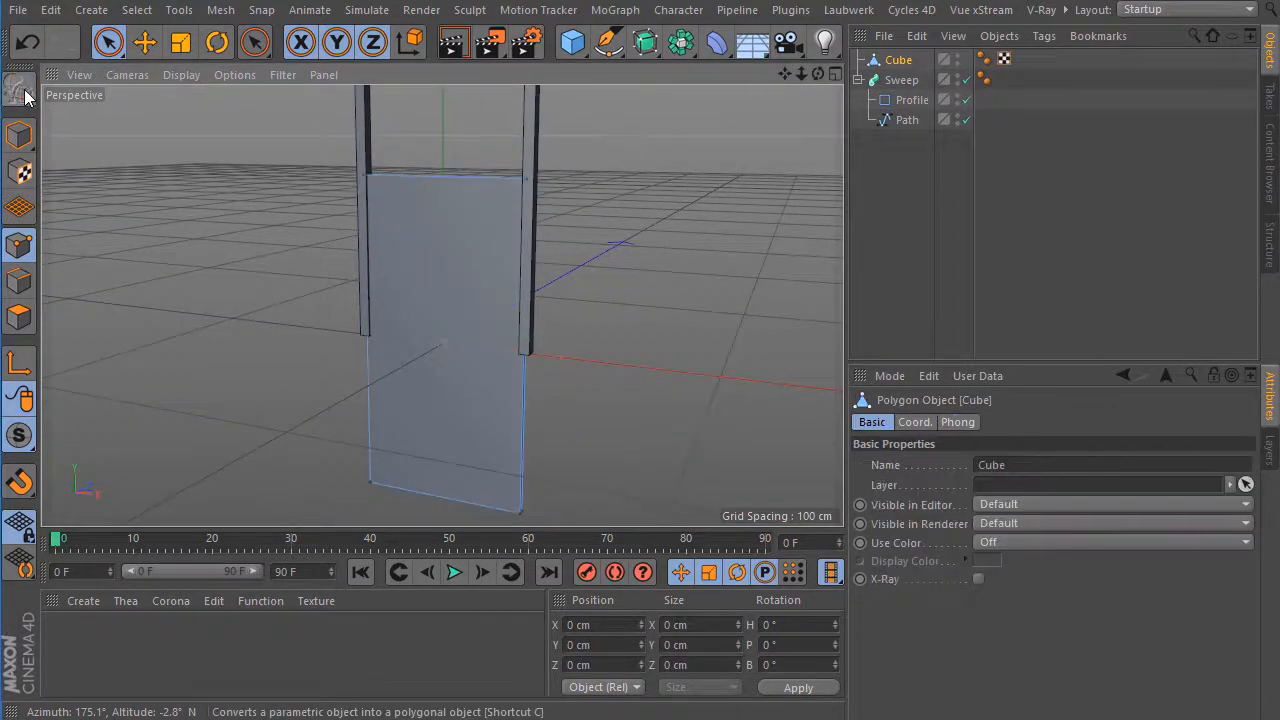
click(19, 134)
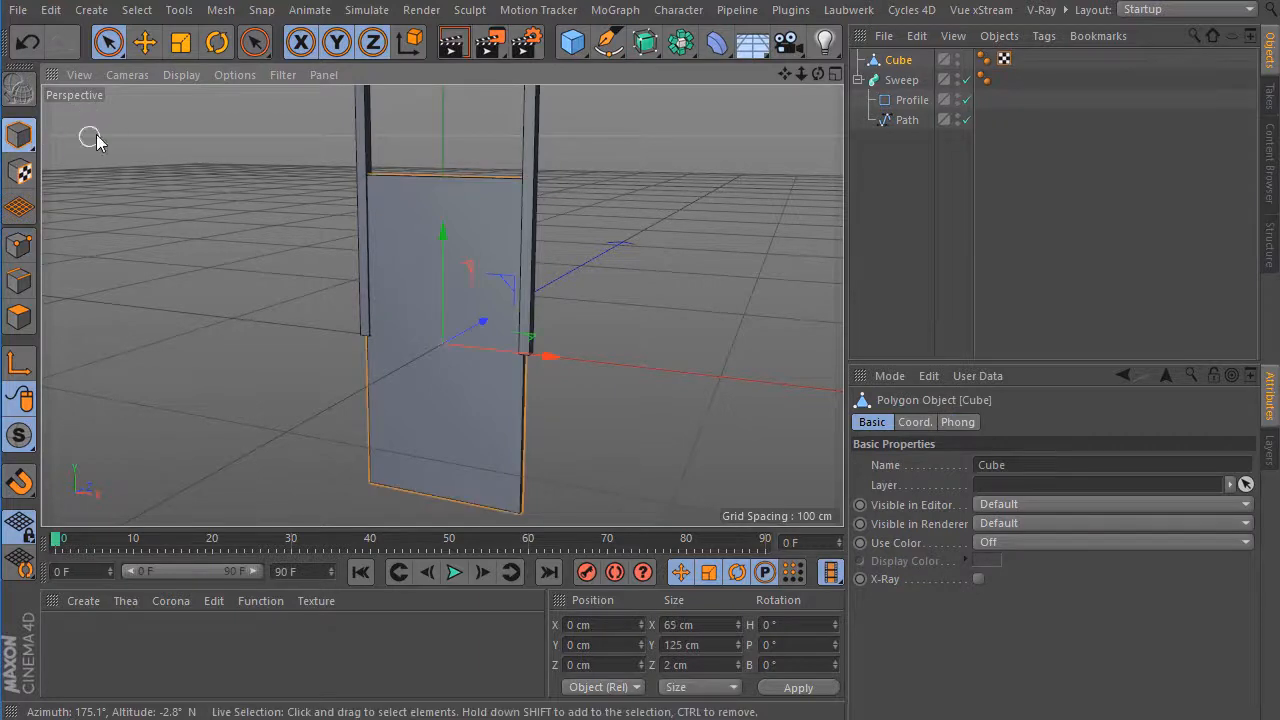
Move the cube's axis to its bottom edge using Axis Center with Y at -100%.
click(221, 10)
mouse_move(252, 191)
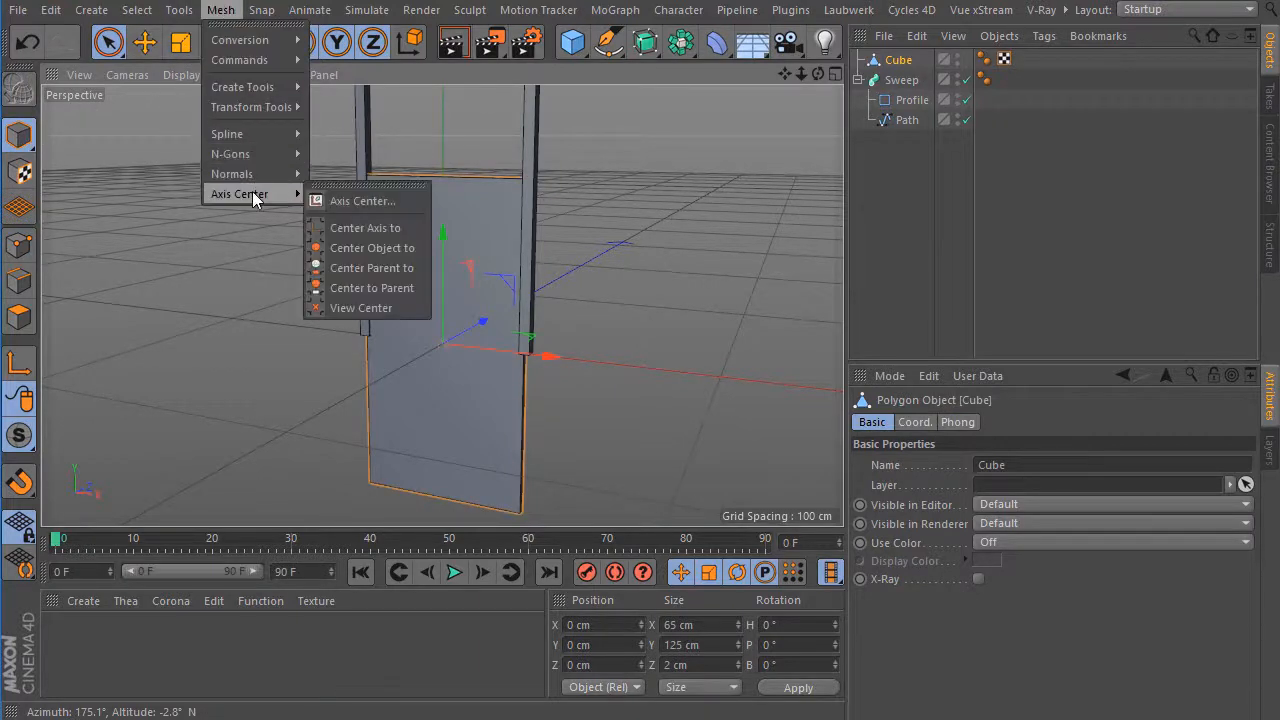
click(369, 201)
drag(560, 106, 758, 138)
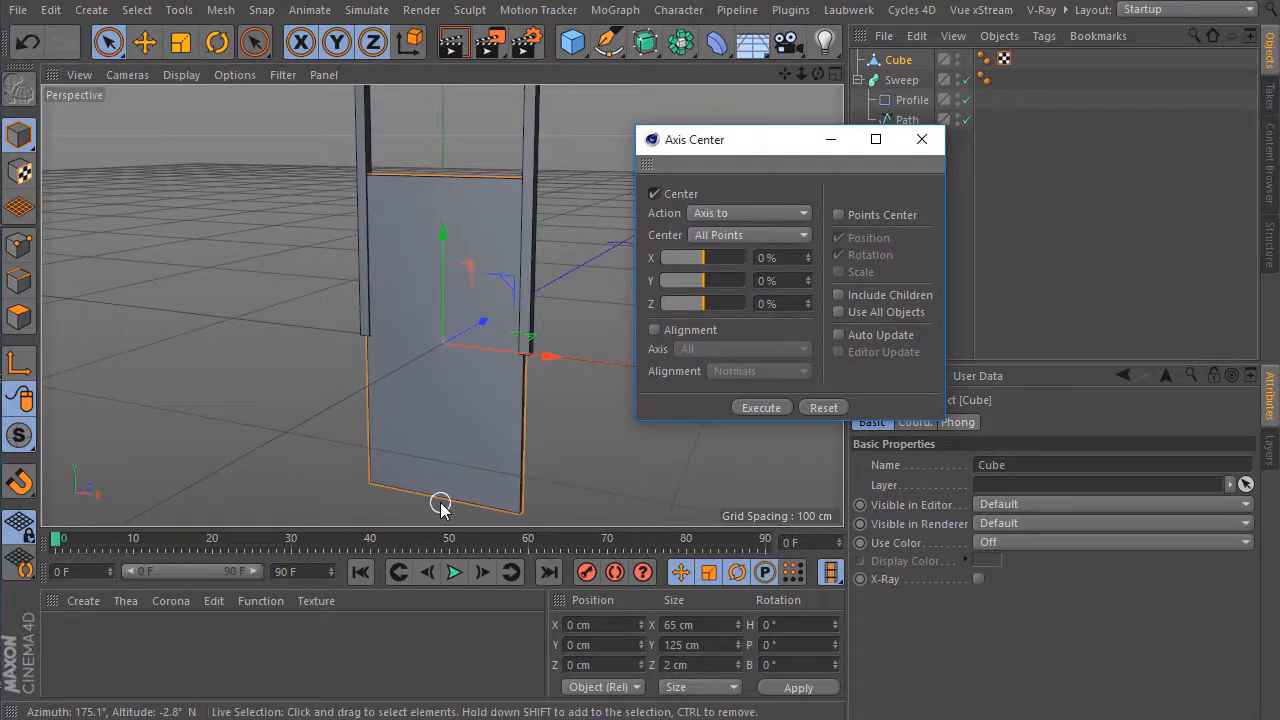
drag(701, 281, 652, 281)
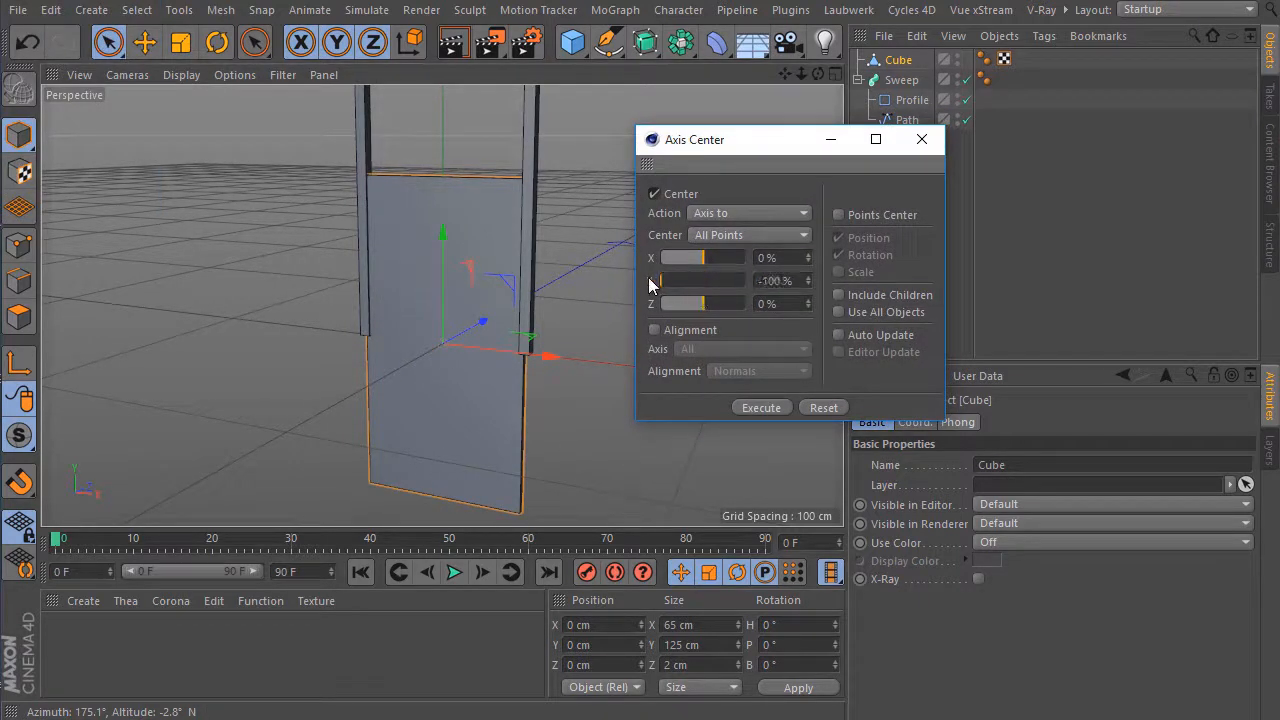
click(779, 406)
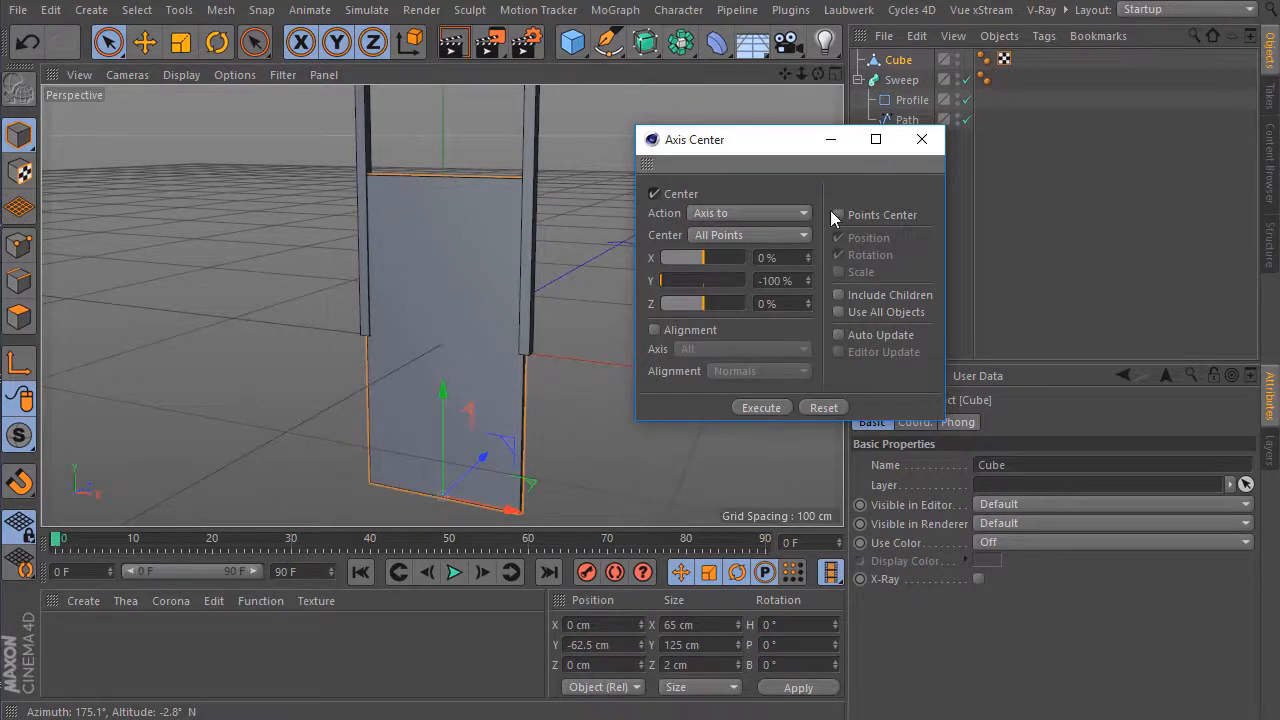
click(921, 142)
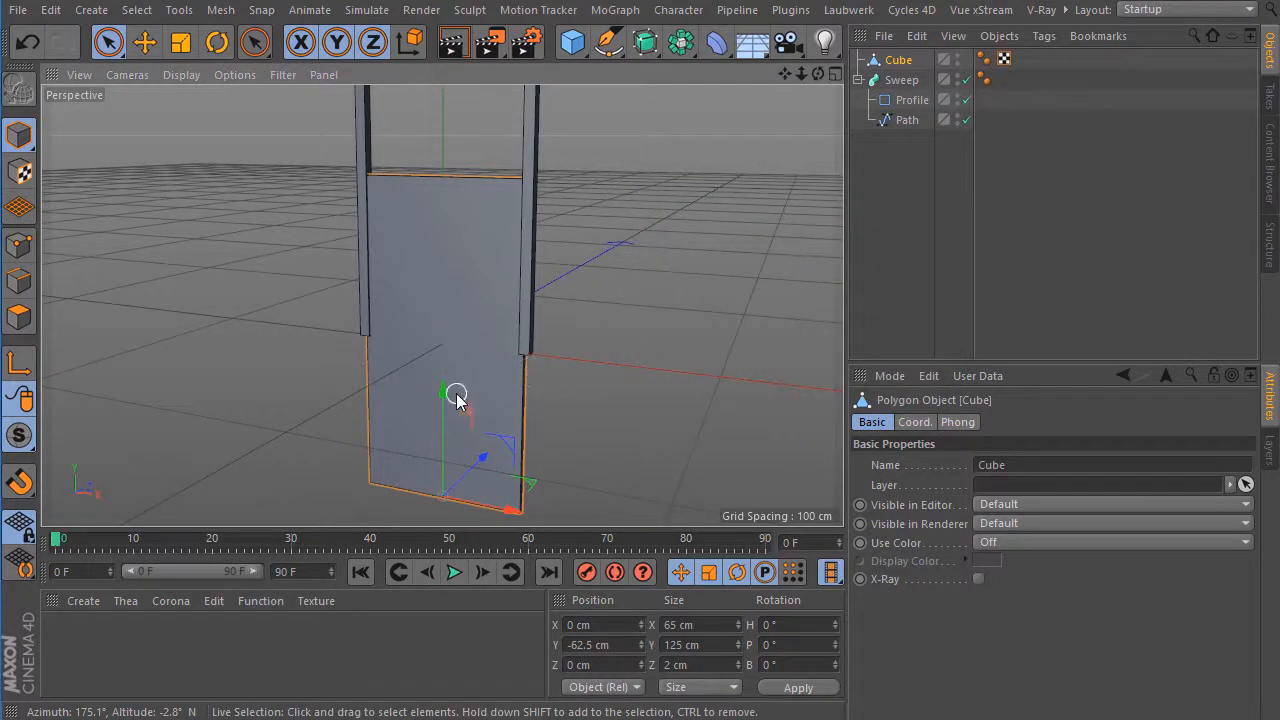
Set the cube's Y position to 0 cm so the panel stands inside the frame.
click(580, 645)
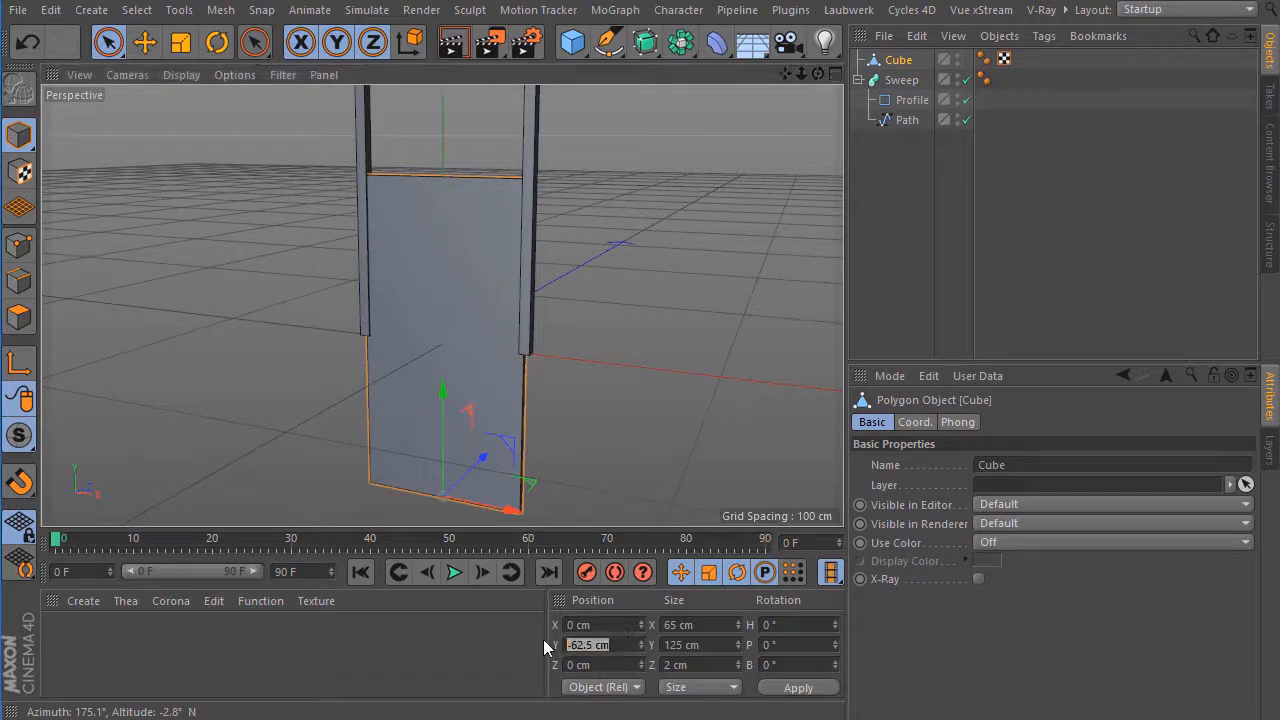
text(0)
key(Return)
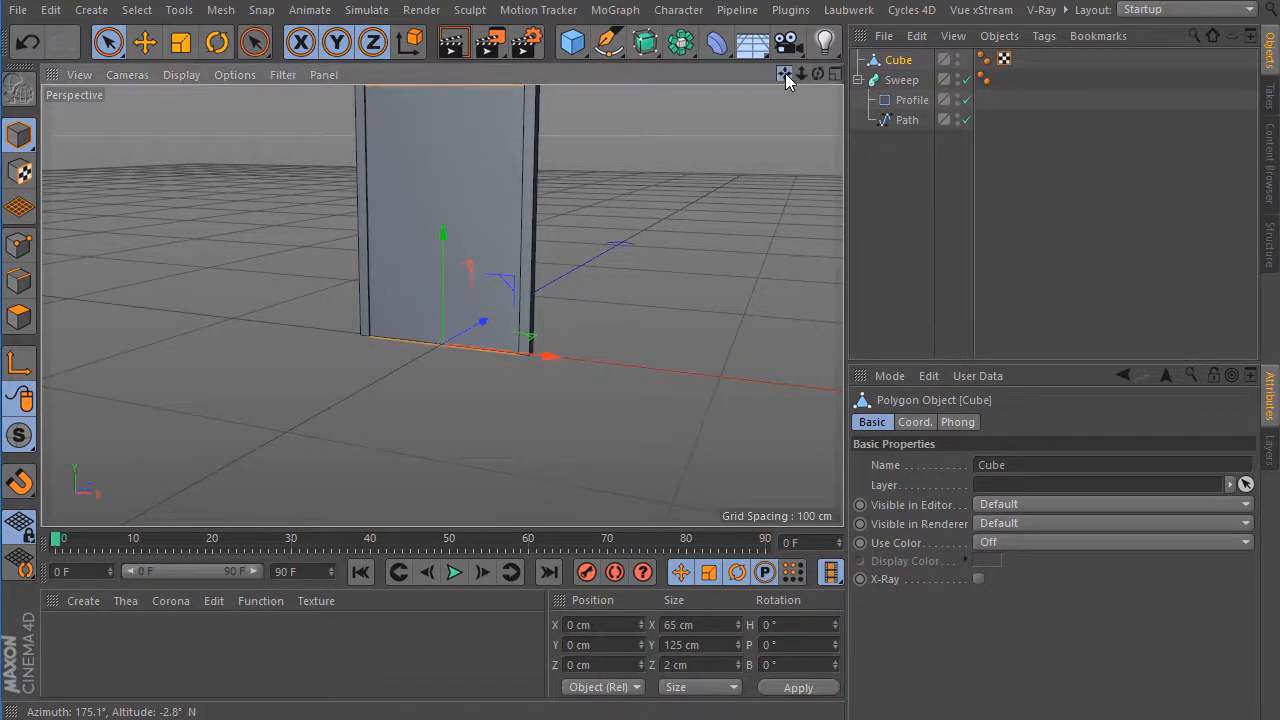
drag(785, 74, 773, 140)
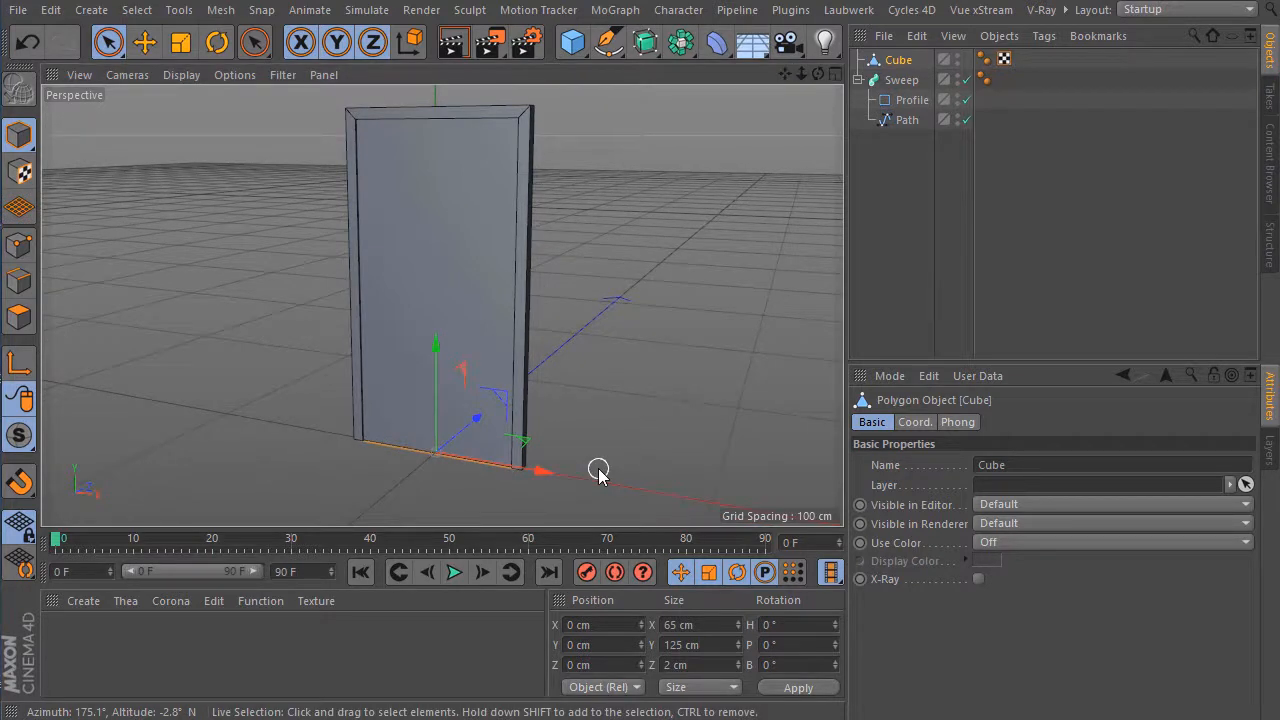
In the Right view, shift the cube along Z to about 0.77 cm within the frame's depth, and return to the perspective view.
click(835, 75)
click(433, 308)
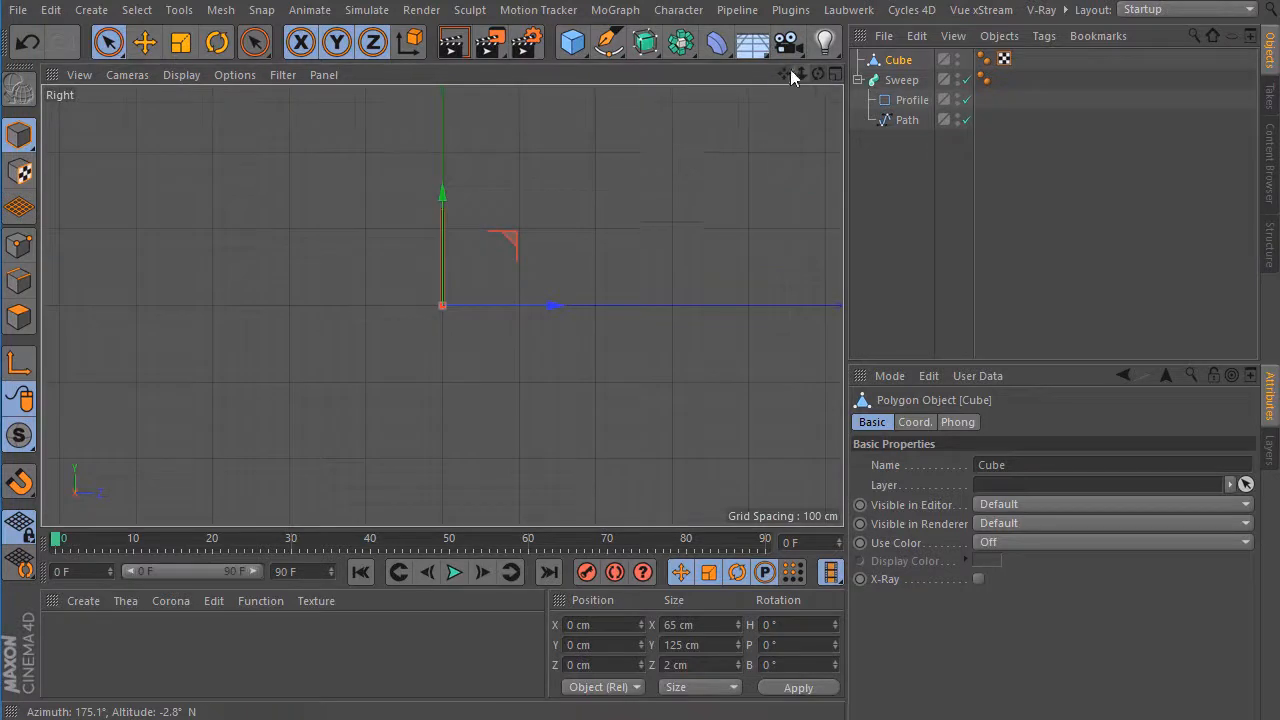
drag(787, 74, 813, 9)
drag(472, 430, 478, 427)
scroll(442, 305, up, 3)
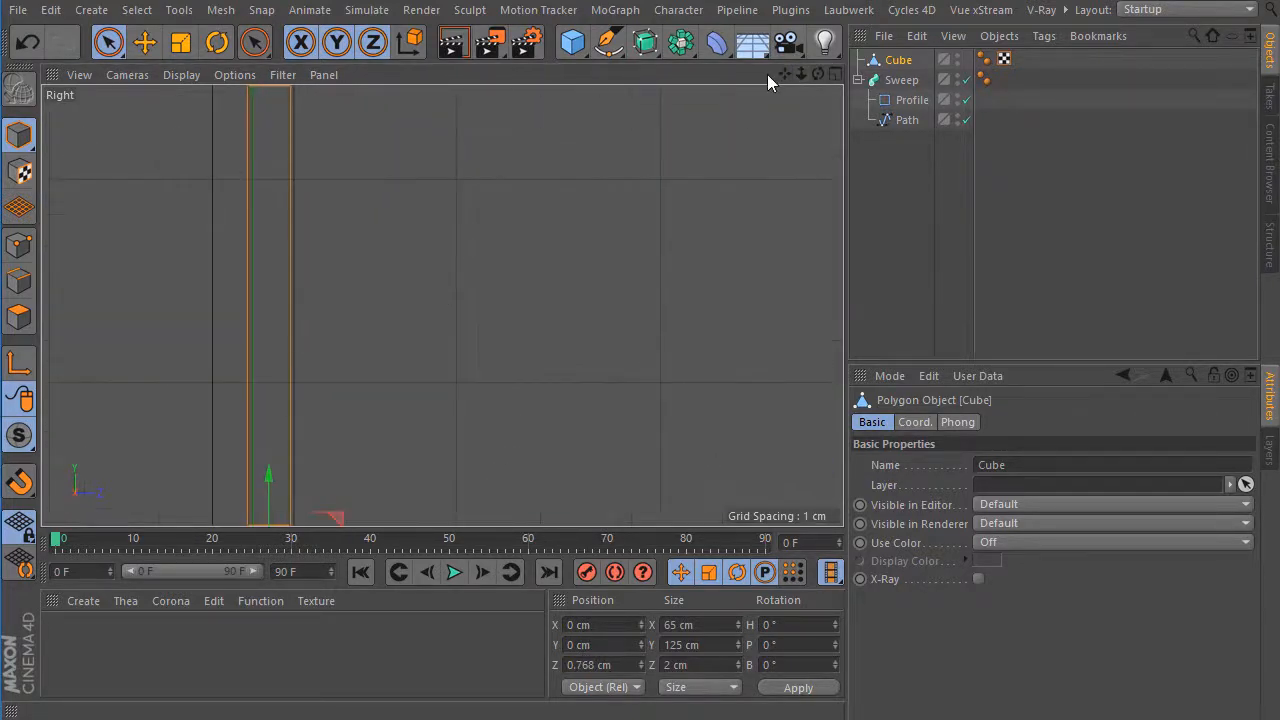
drag(785, 74, 442, 305)
click(836, 75)
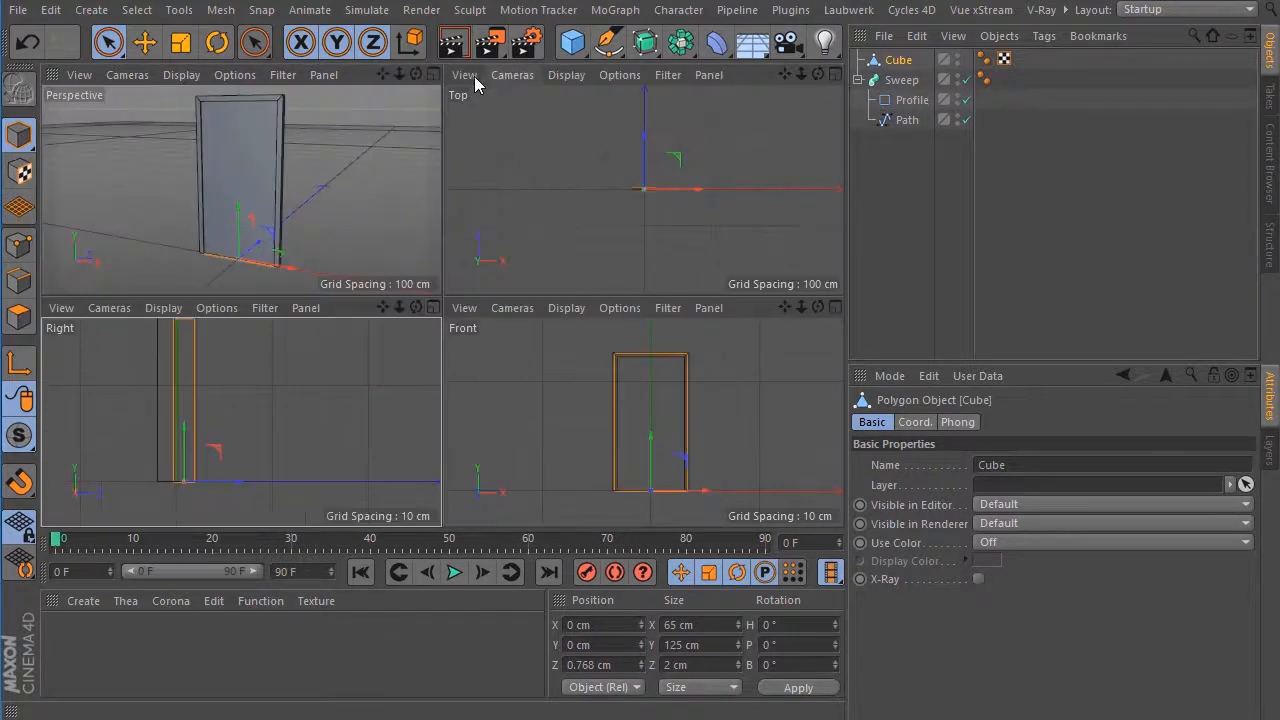
click(441, 76)
drag(818, 74, 442, 305)
Add a sphere and rotate its pitch to 90°.
click(575, 45)
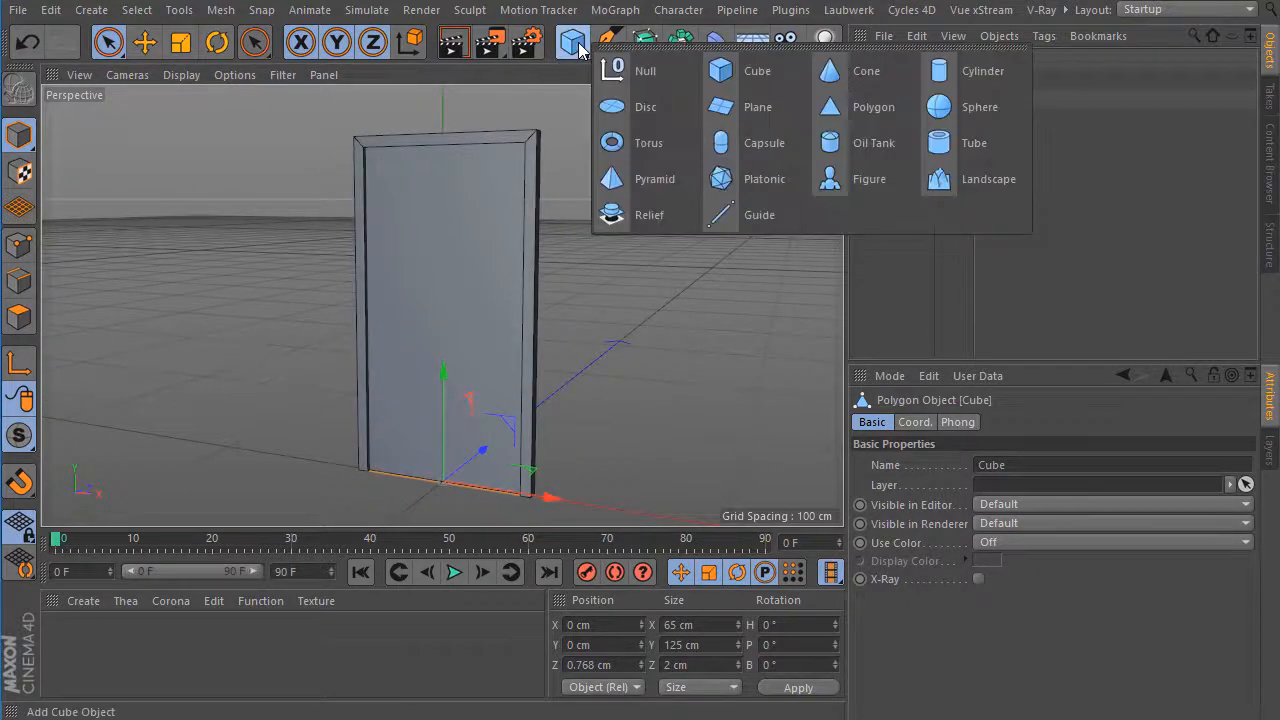
click(957, 112)
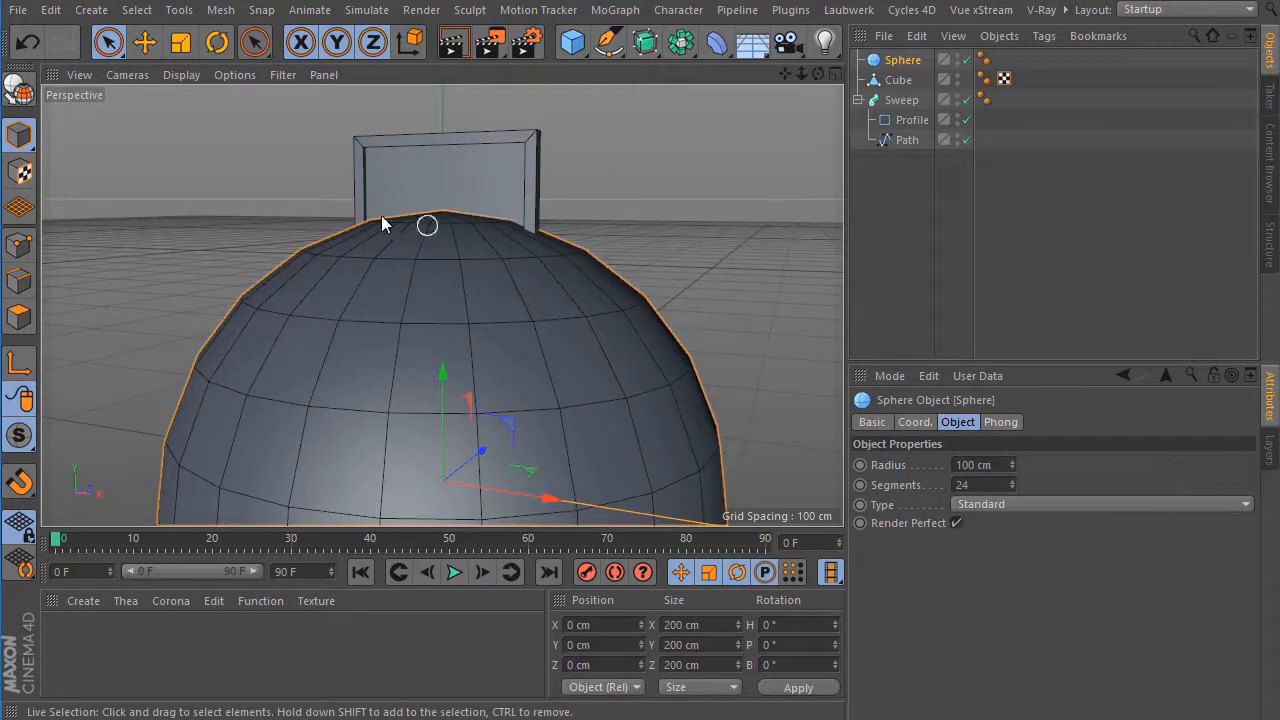
drag(818, 74, 423, 430)
click(217, 42)
click(900, 60)
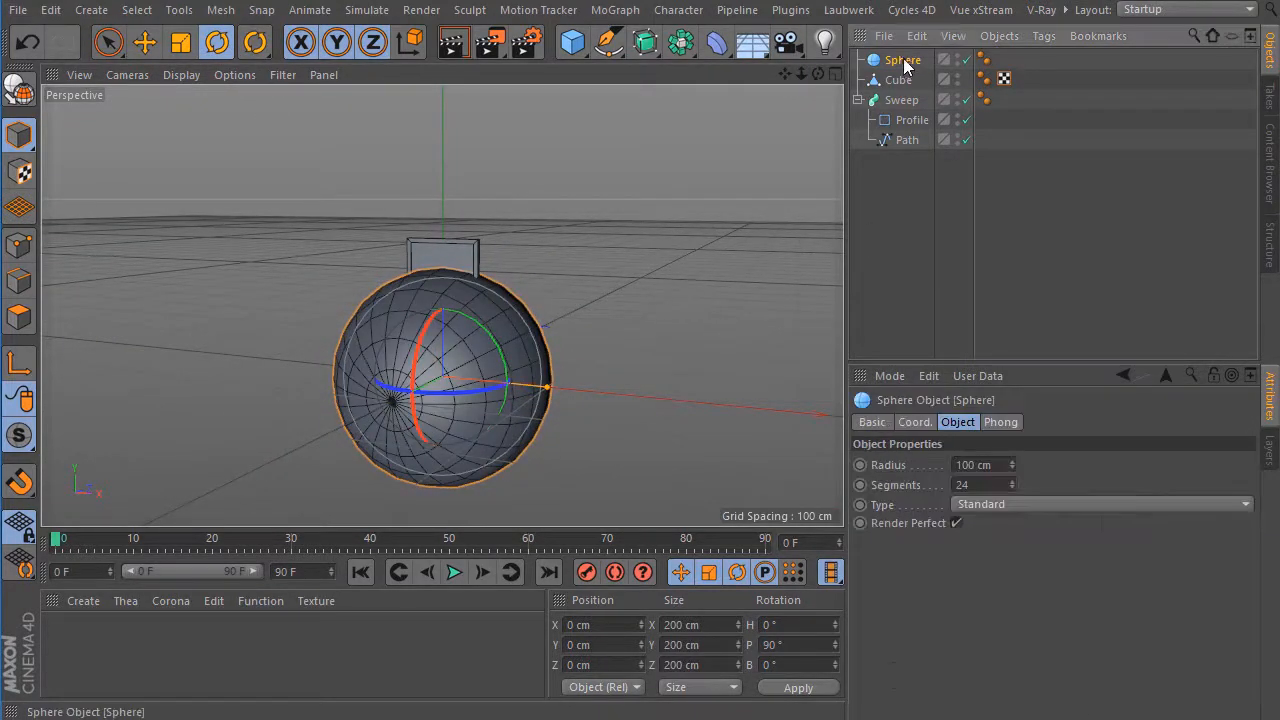
Set the sphere's radius to 3 cm and its segments to 36.
click(990, 465)
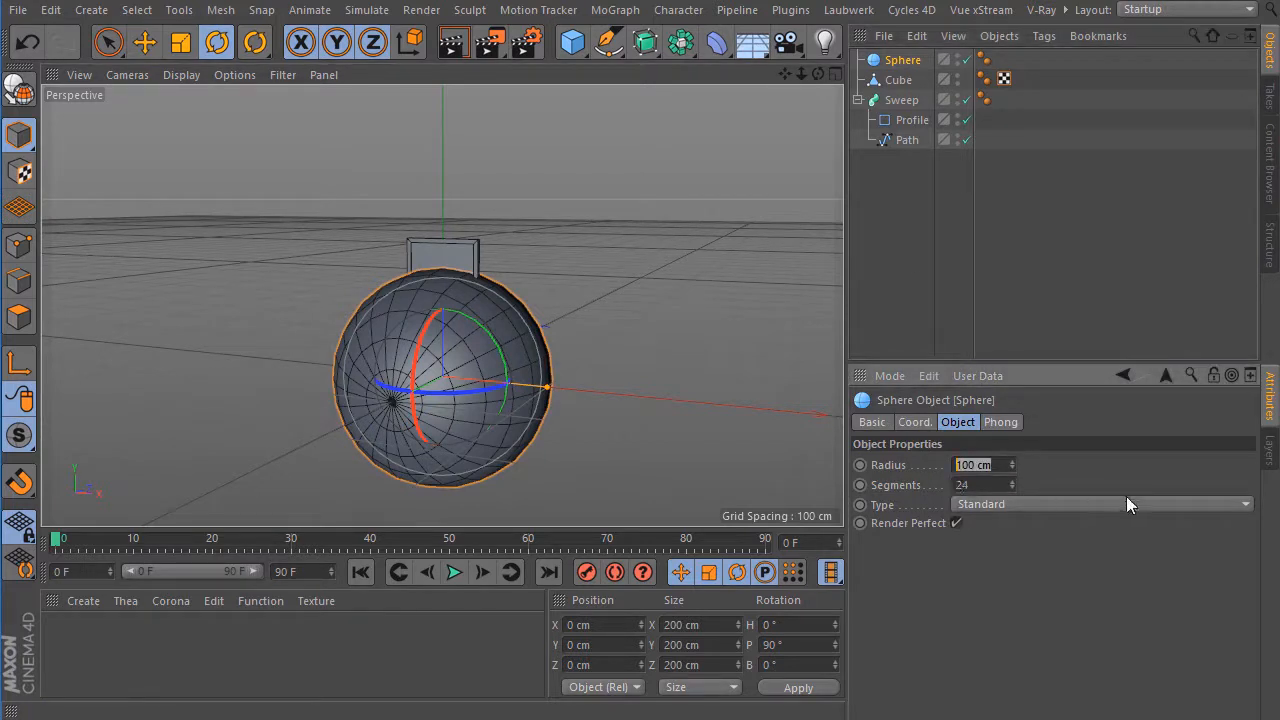
text(3)
key(Return)
key(Tab)
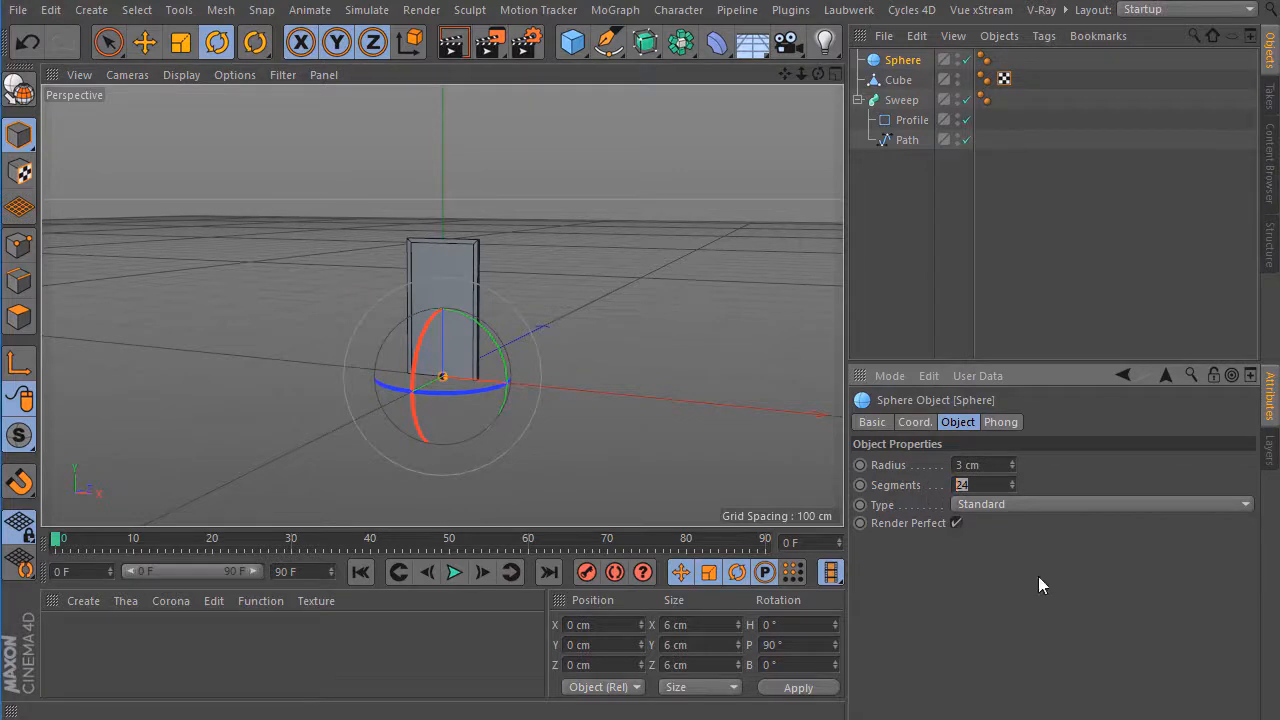
text(36)
In the Front view, move the sphere to about X -23.5 cm and Y 58.5 cm, near the door panel's side edge.
click(831, 73)
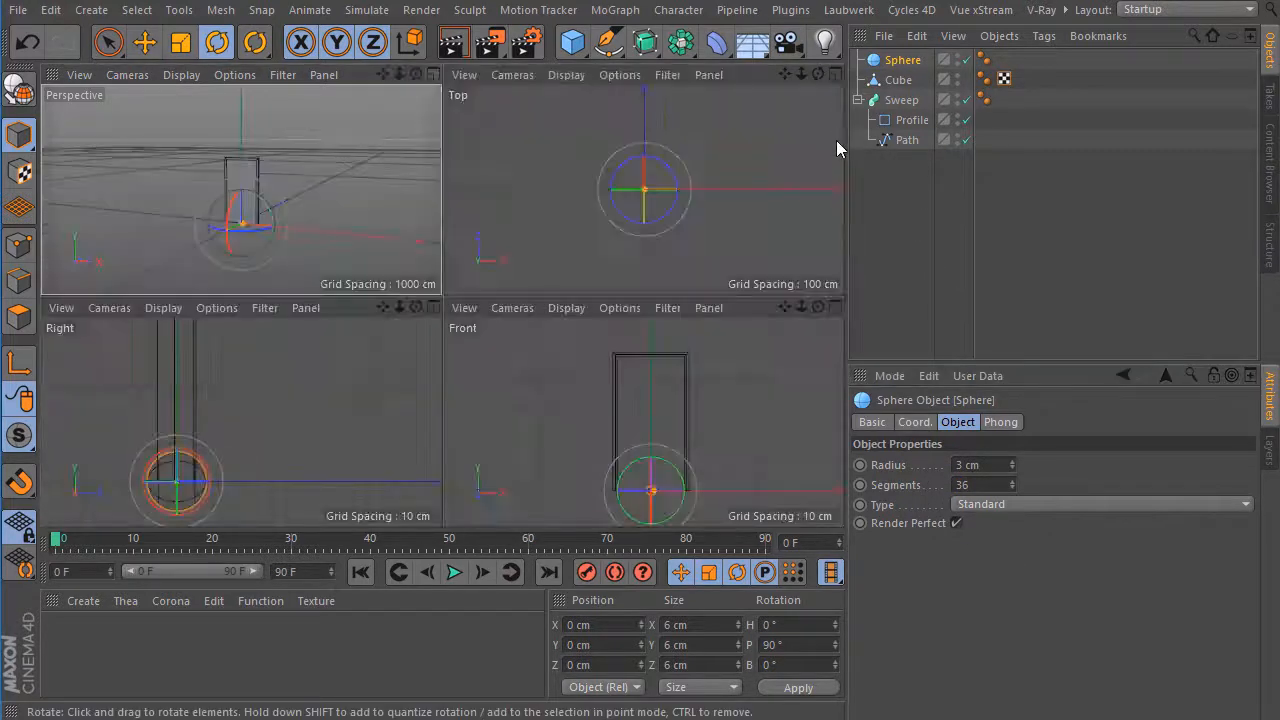
click(832, 307)
click(146, 43)
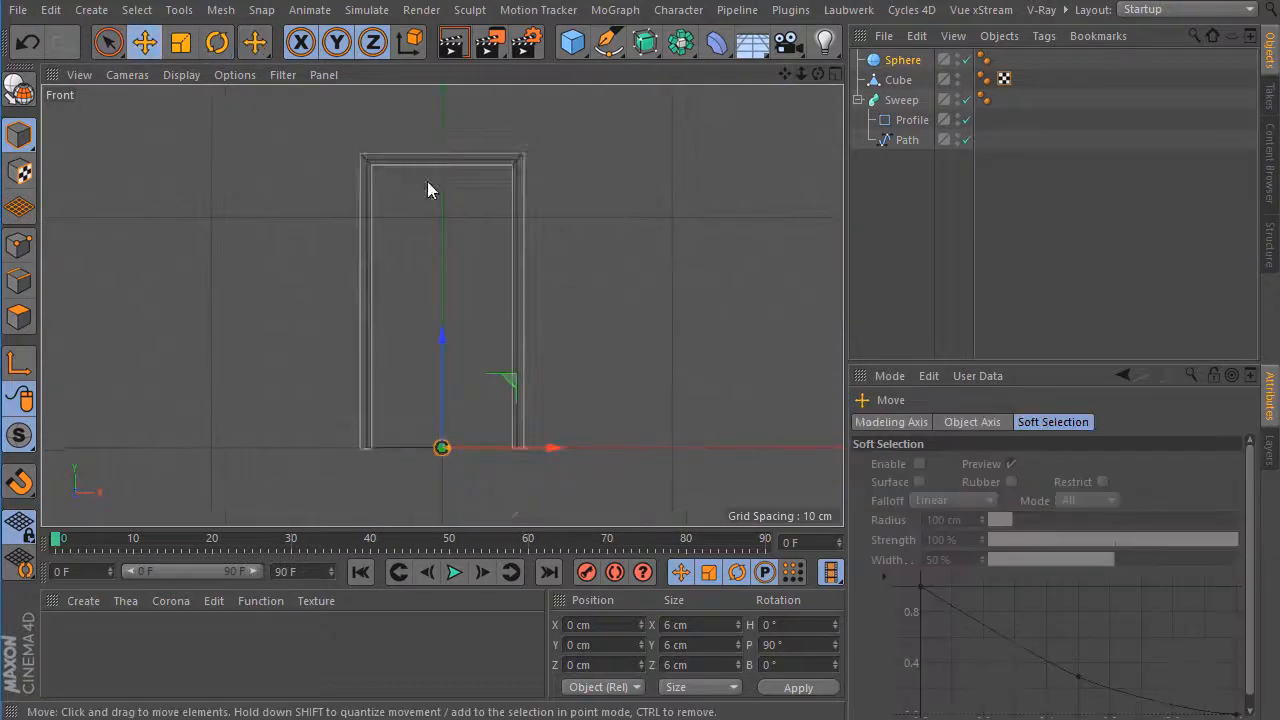
drag(441, 331, 449, 200)
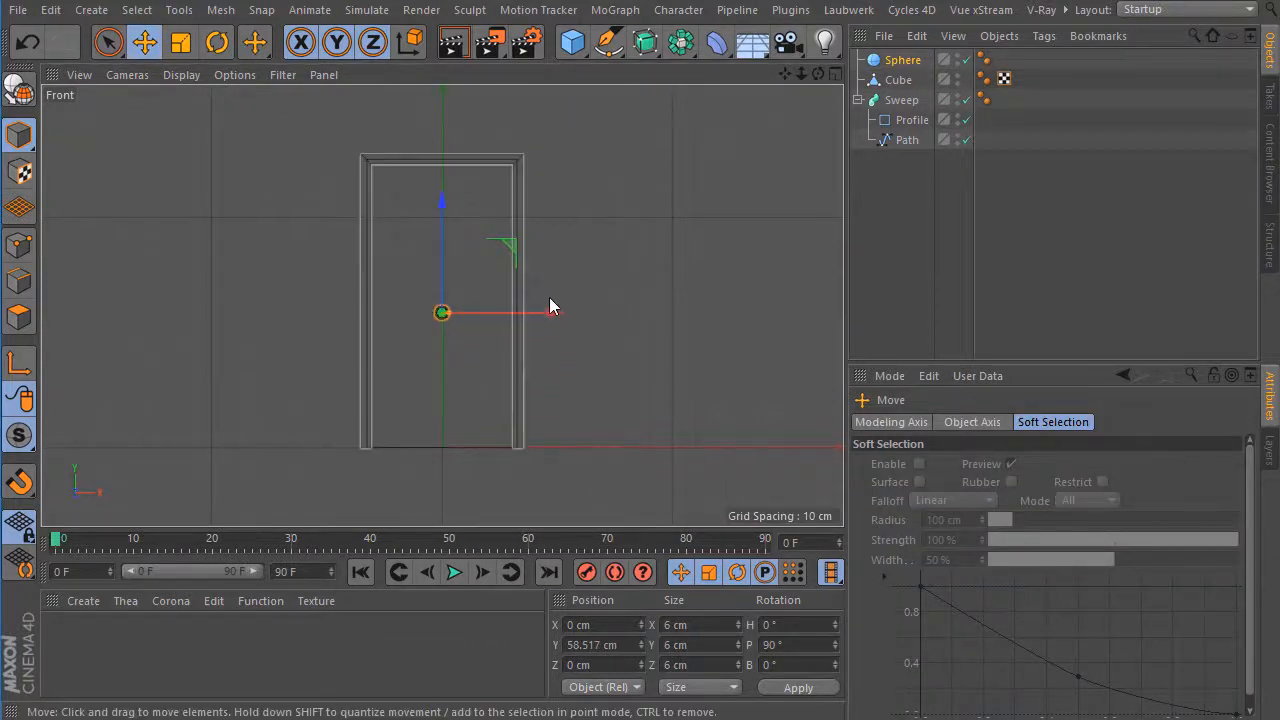
drag(554, 314, 500, 320)
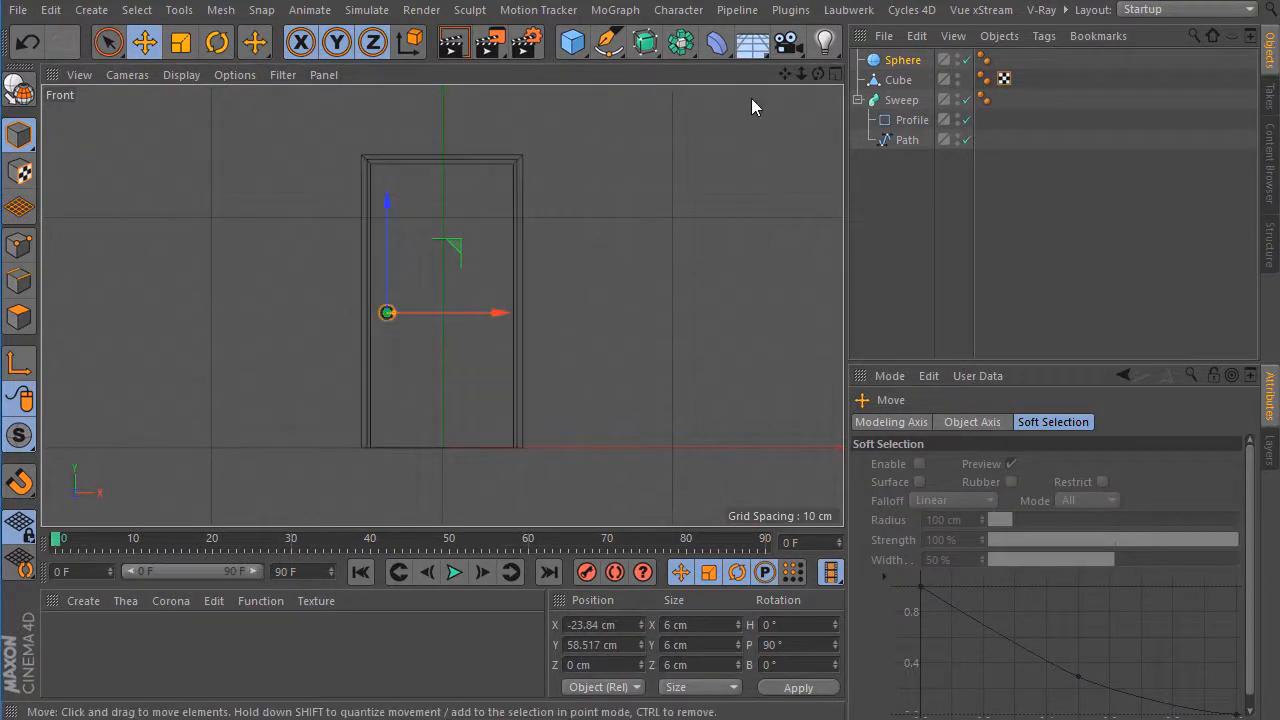
mouse_move(801, 75)
mouse_down()
mouse_move(953, 75)
mouse_move(786, 77)
mouse_up()
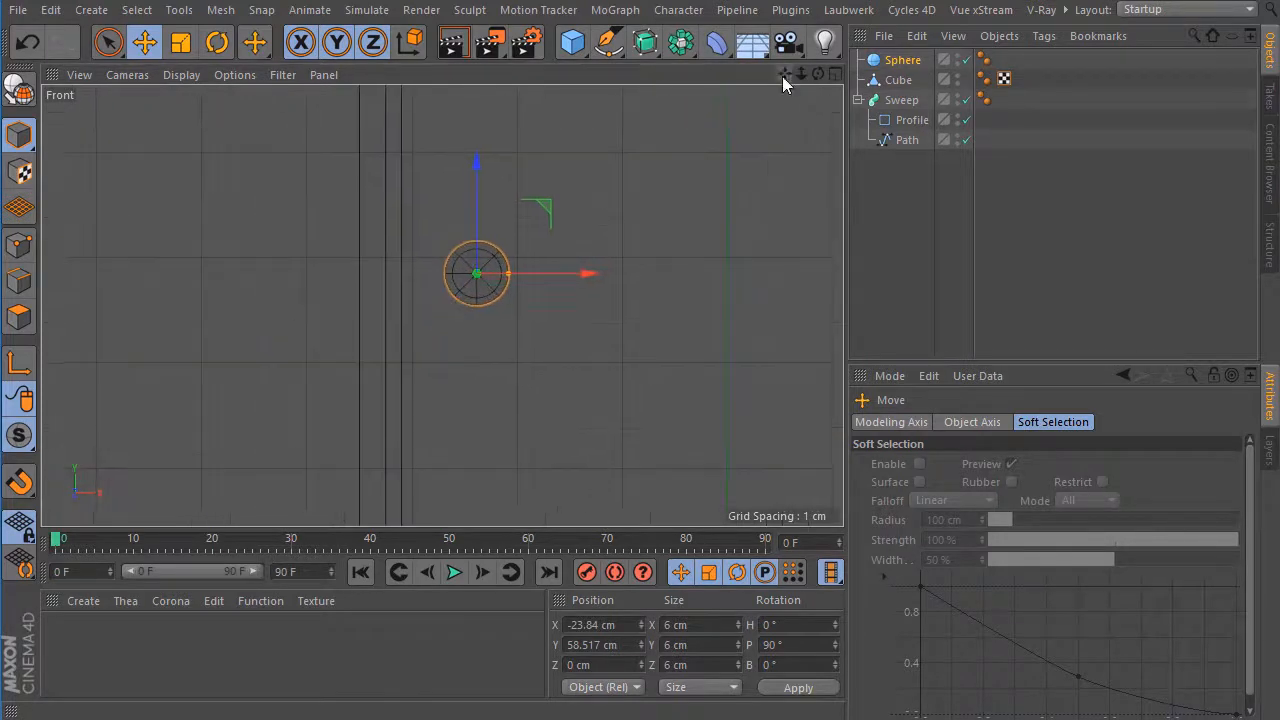
mouse_move(587, 273)
mouse_down()
mouse_move(572, 276)
mouse_move(593, 277)
mouse_up()
In the Right view, move the sphere out from the door panel to about Z -3 cm, and inspect it in the perspective view.
click(832, 76)
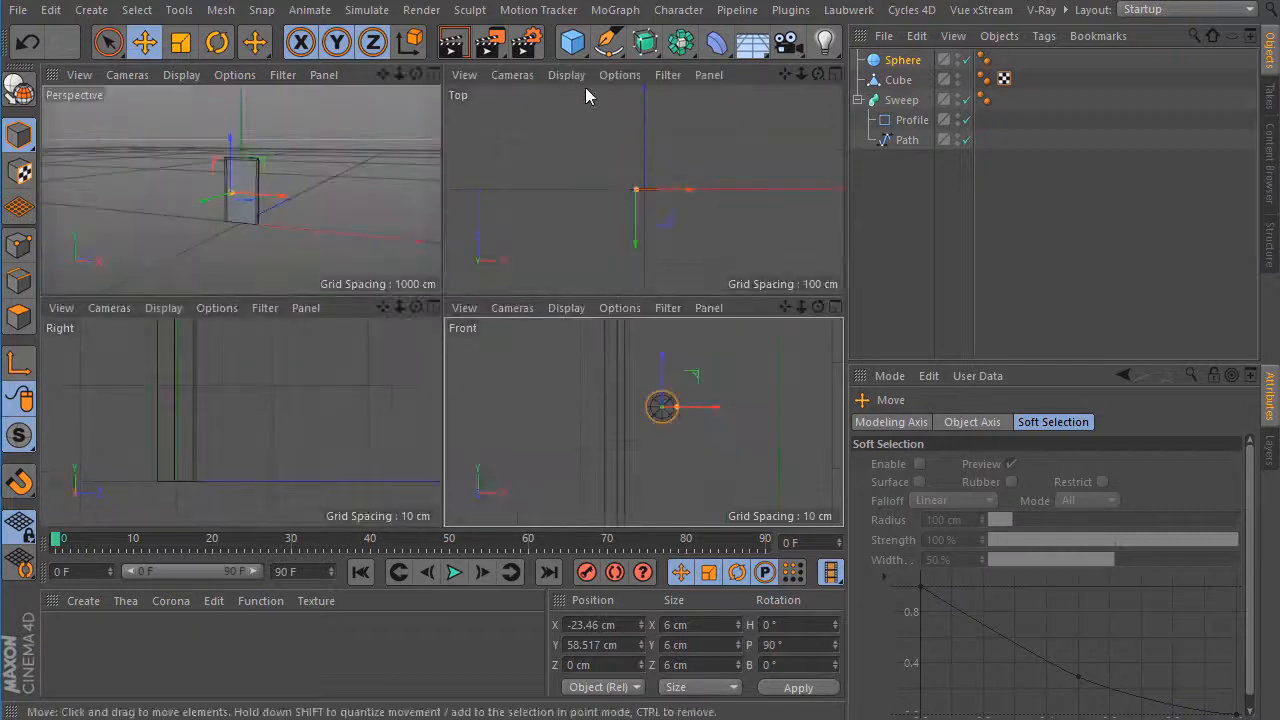
click(435, 76)
drag(801, 75, 833, 97)
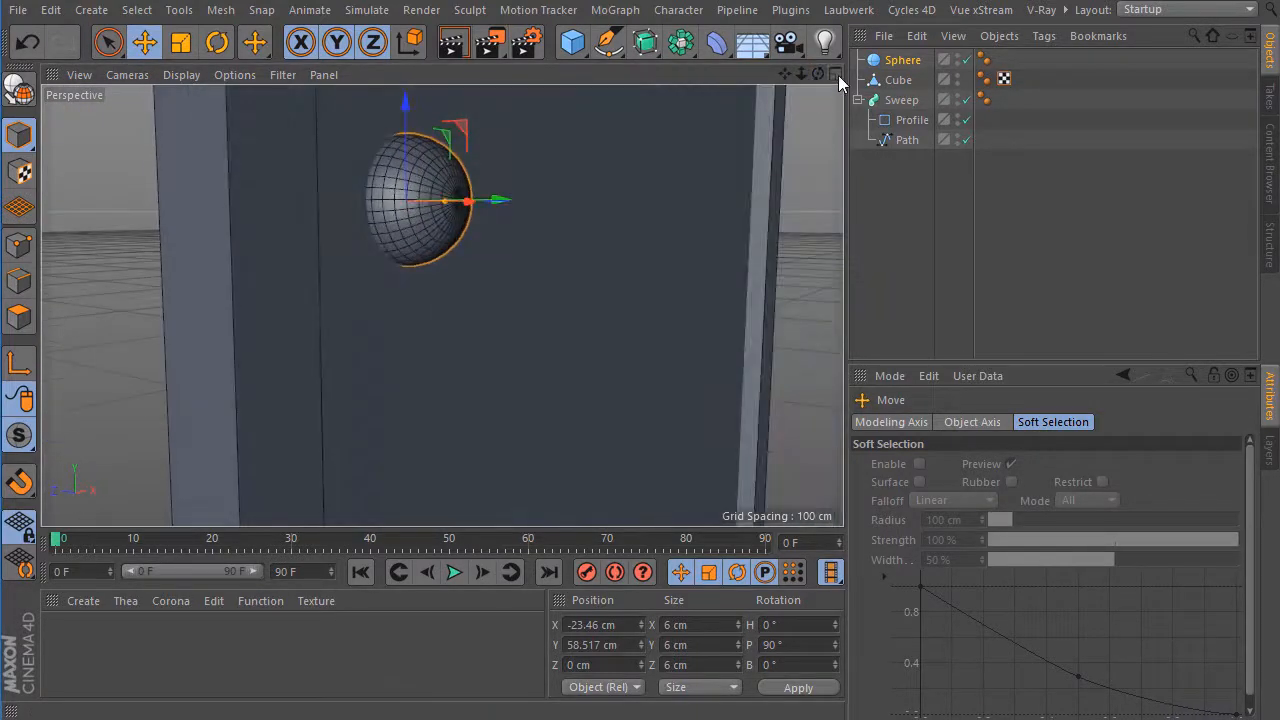
click(836, 74)
click(434, 308)
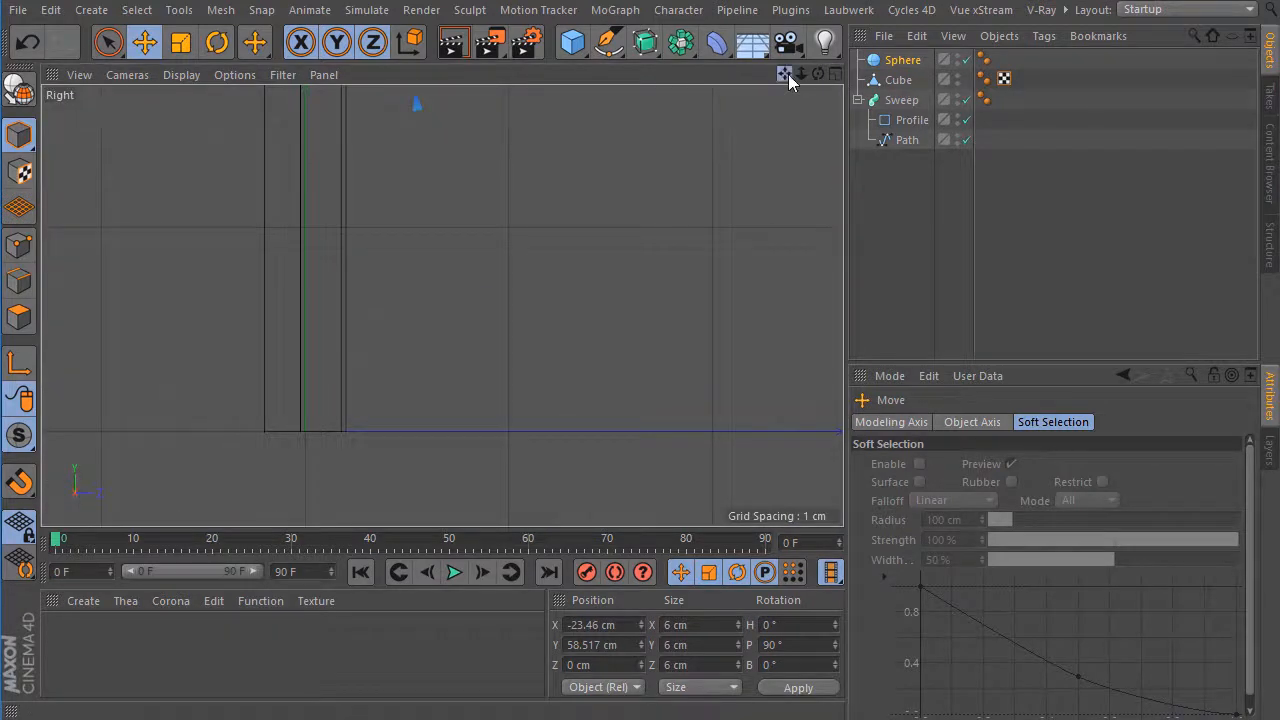
drag(787, 75, 931, 195)
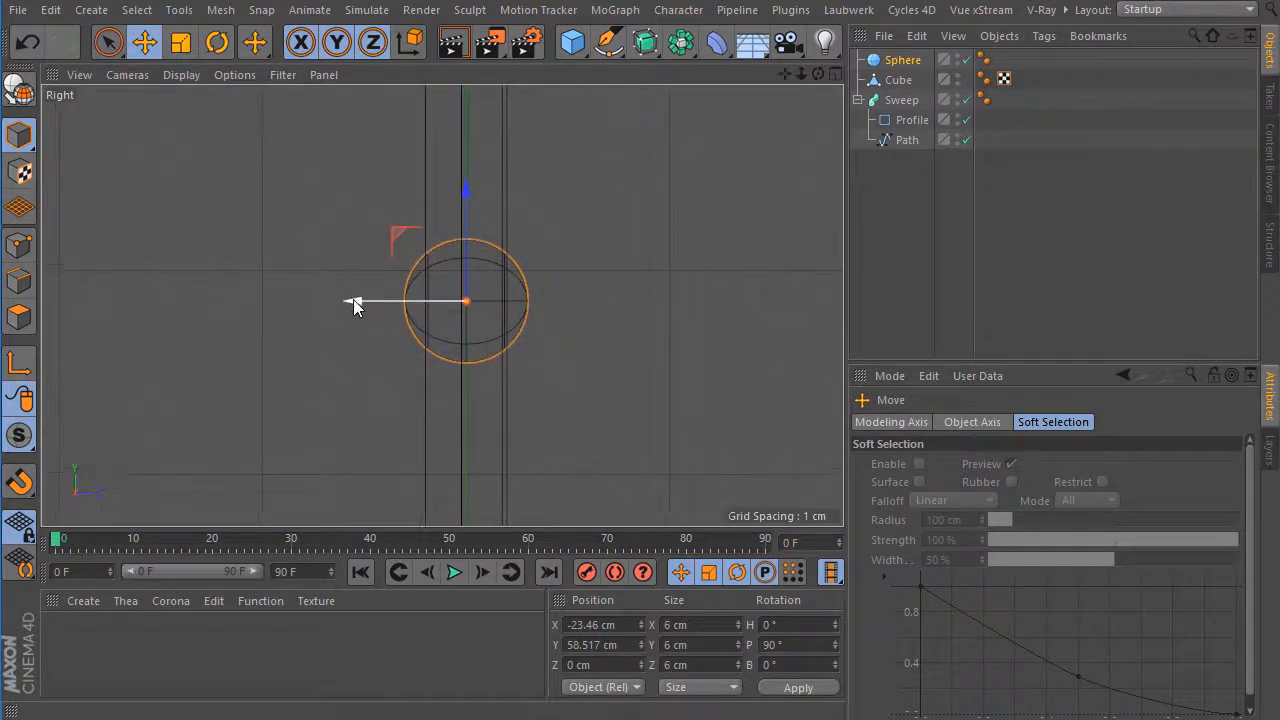
drag(353, 300, 297, 302)
click(833, 74)
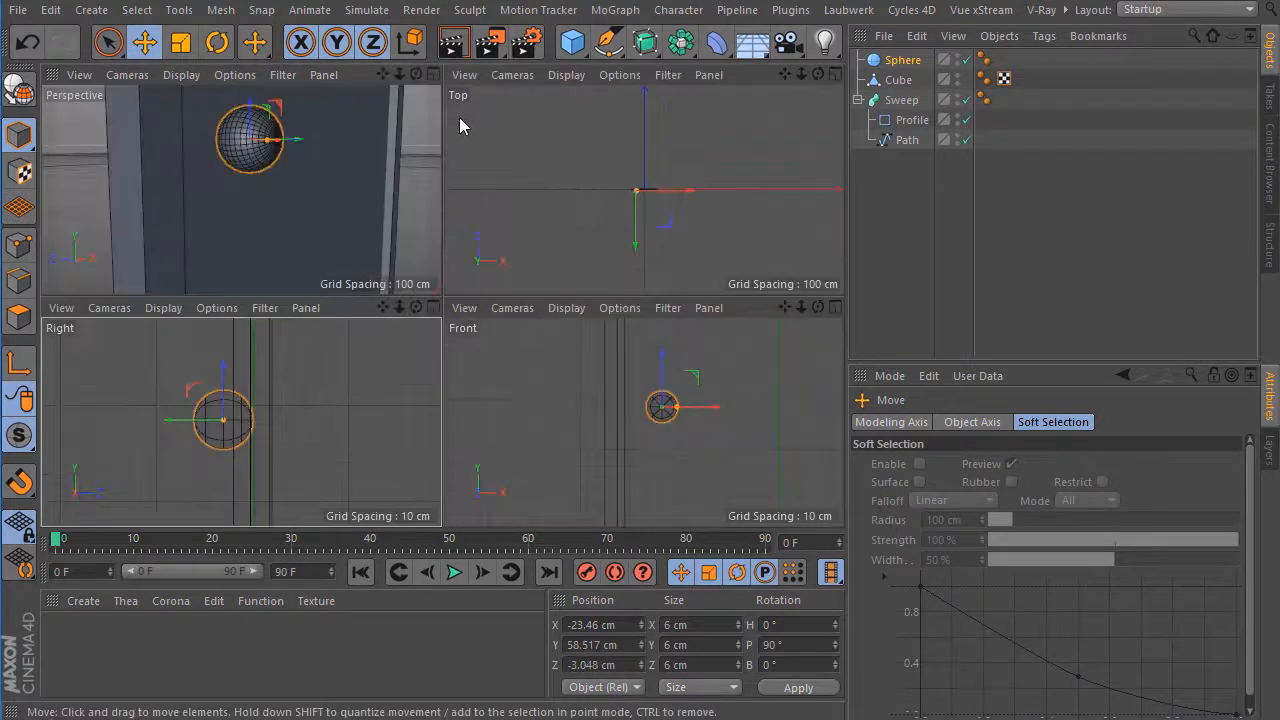
click(433, 76)
drag(818, 75, 664, 100)
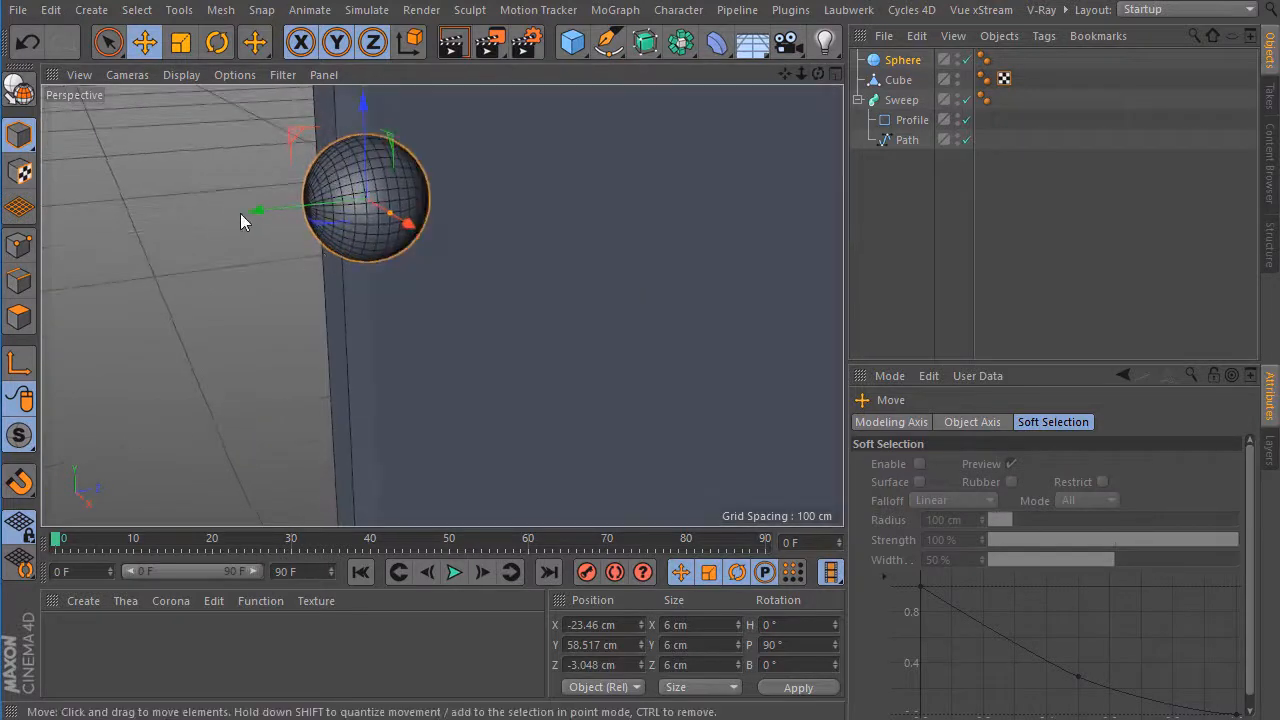
Move the sphere closer to the door panel, to about Z -2.6 cm, and convert it to an editable polygon object.
drag(246, 212, 248, 212)
drag(255, 220, 255, 214)
click(211, 269)
drag(818, 74, 790, 78)
click(482, 202)
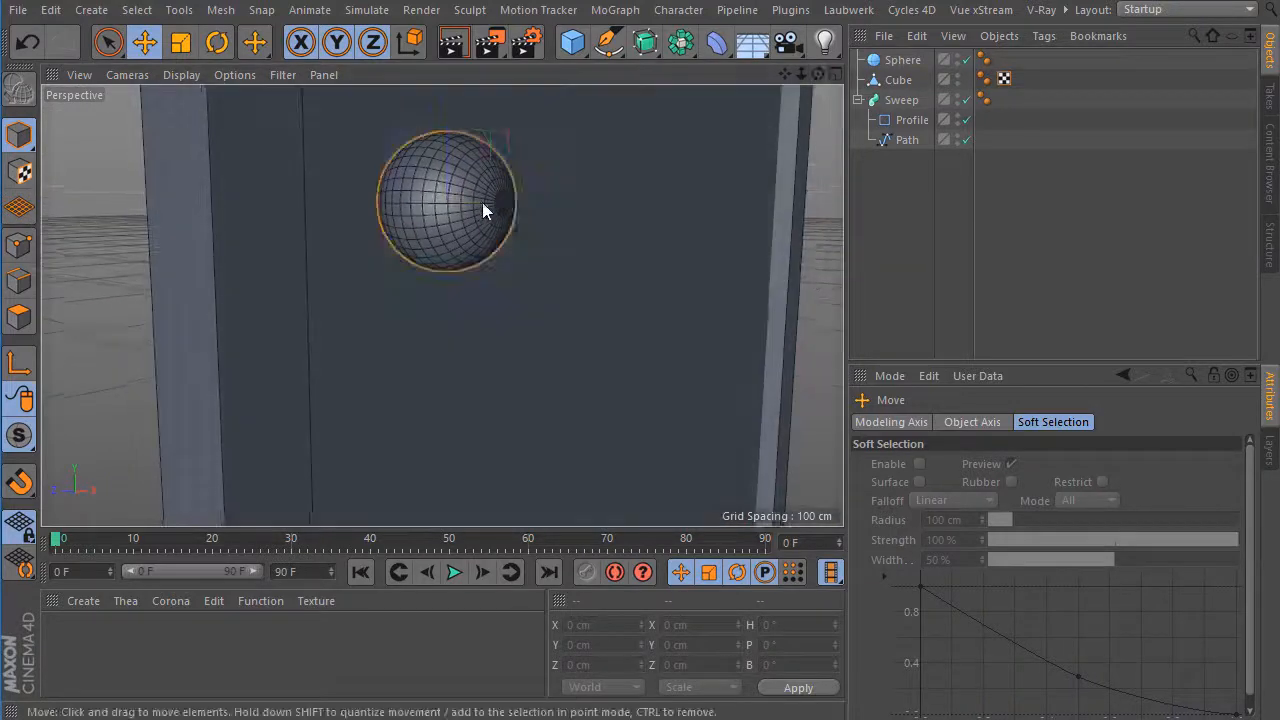
click(21, 93)
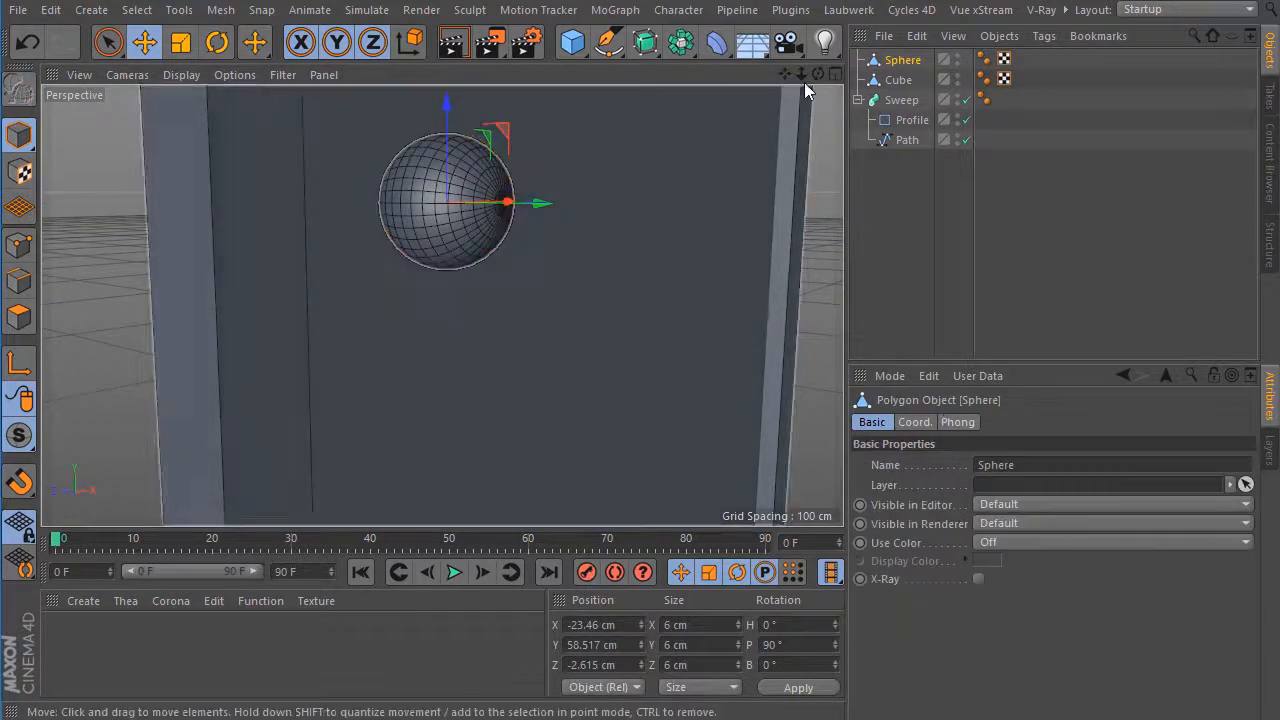
Use Axis Center to move the sphere's axis to its door-facing side, with Y at -100% and X and Z at 0%.
drag(818, 75, 790, 124)
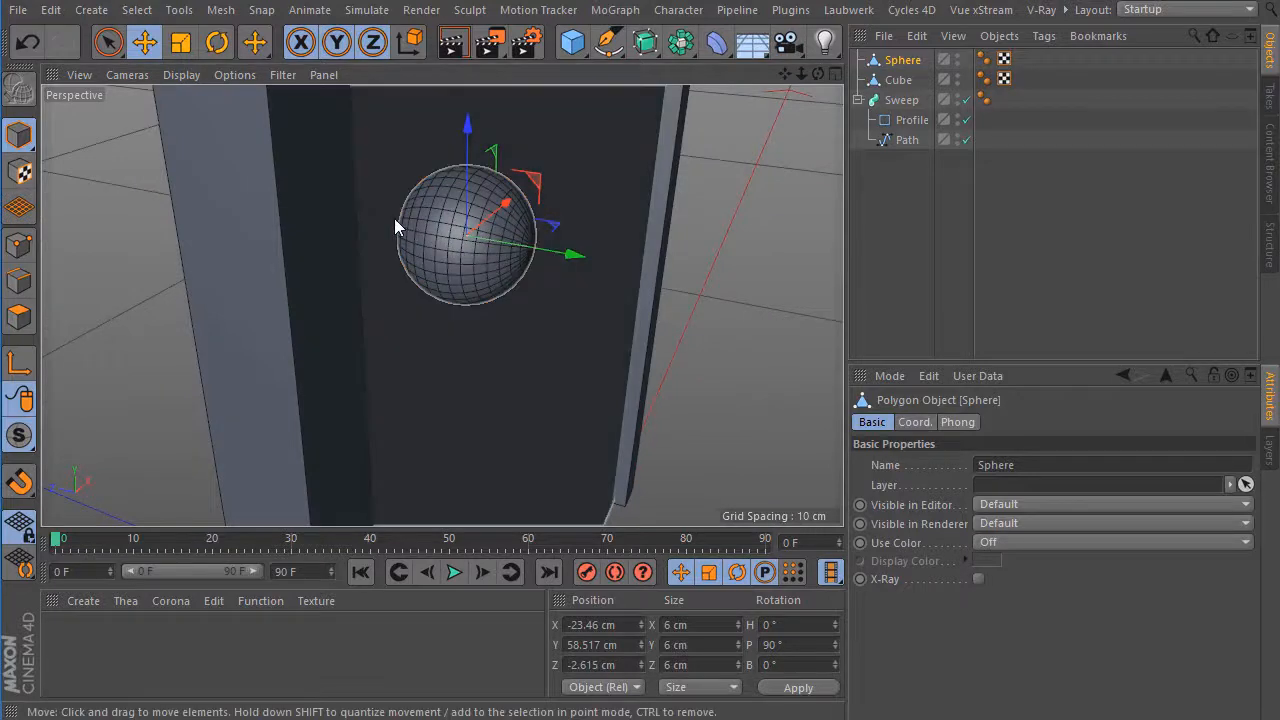
click(224, 10)
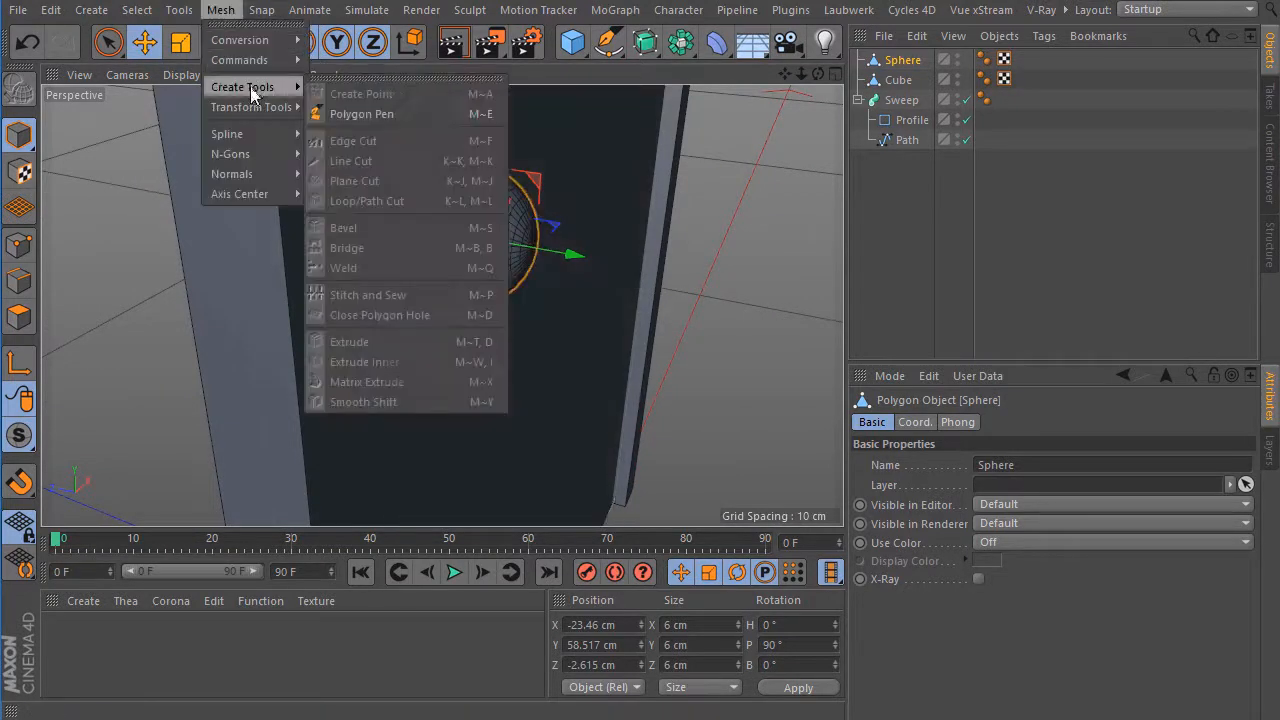
mouse_move(264, 194)
click(365, 199)
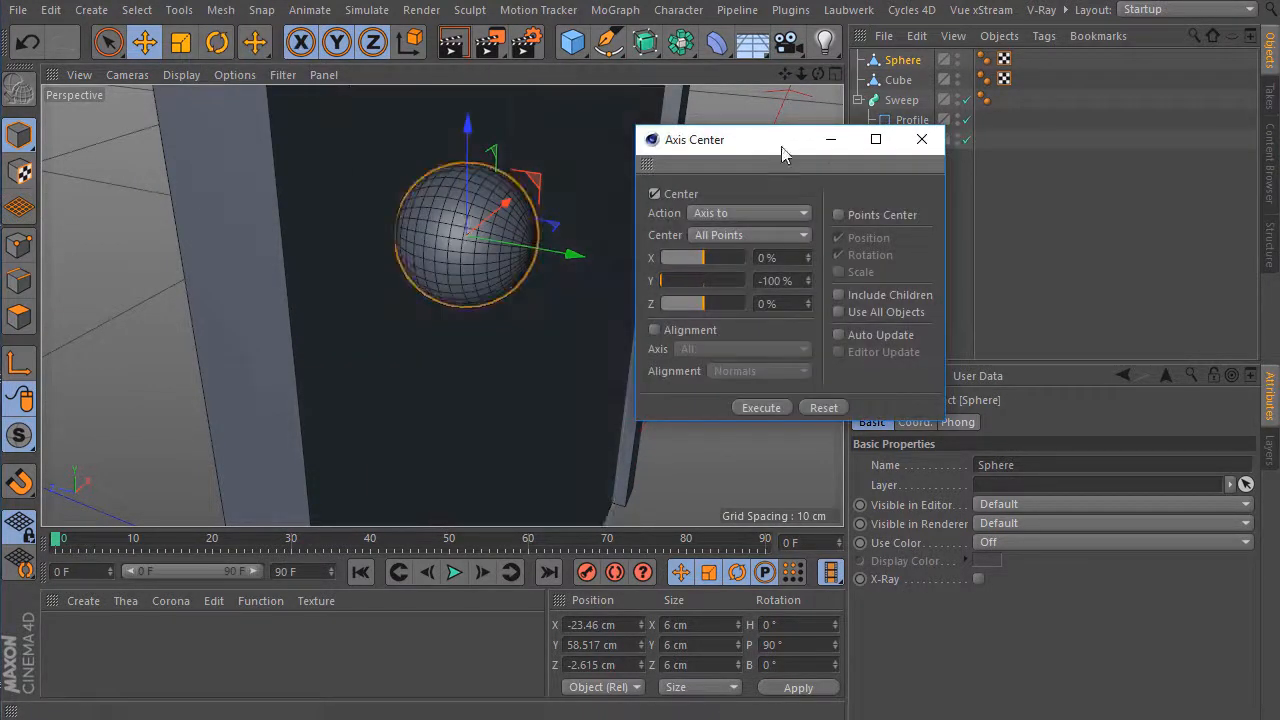
drag(782, 145, 861, 115)
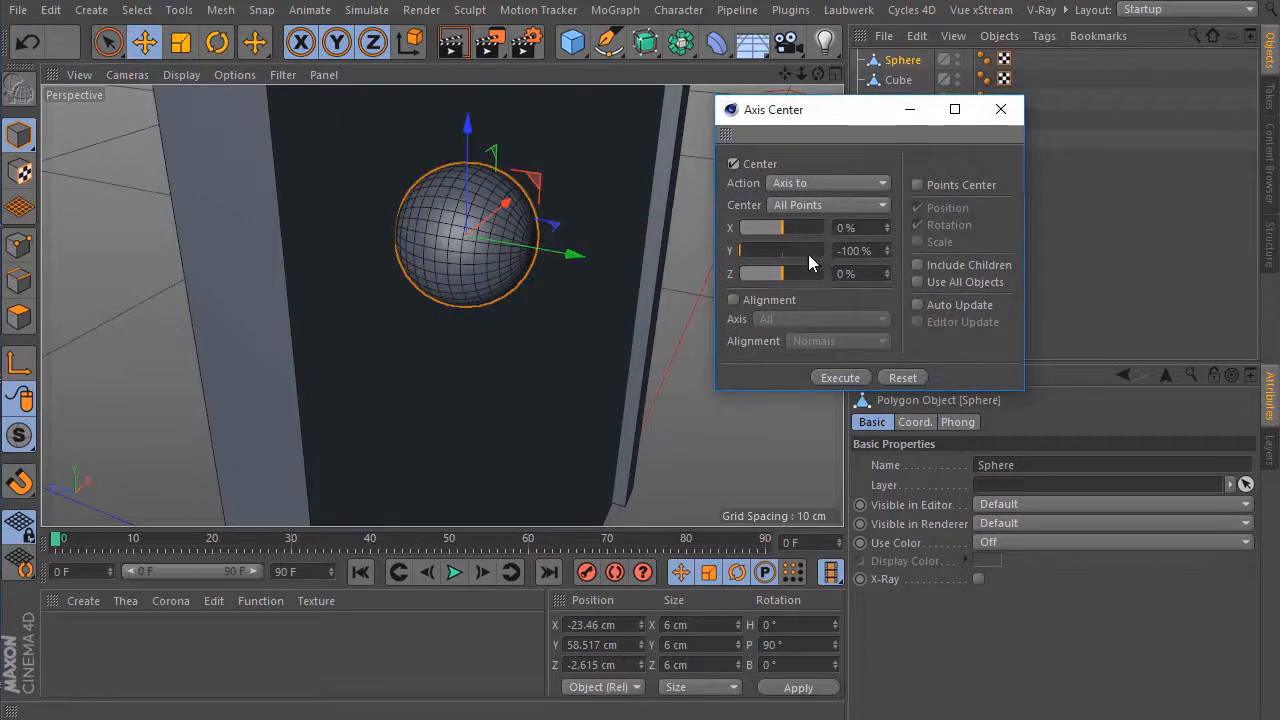
click(864, 378)
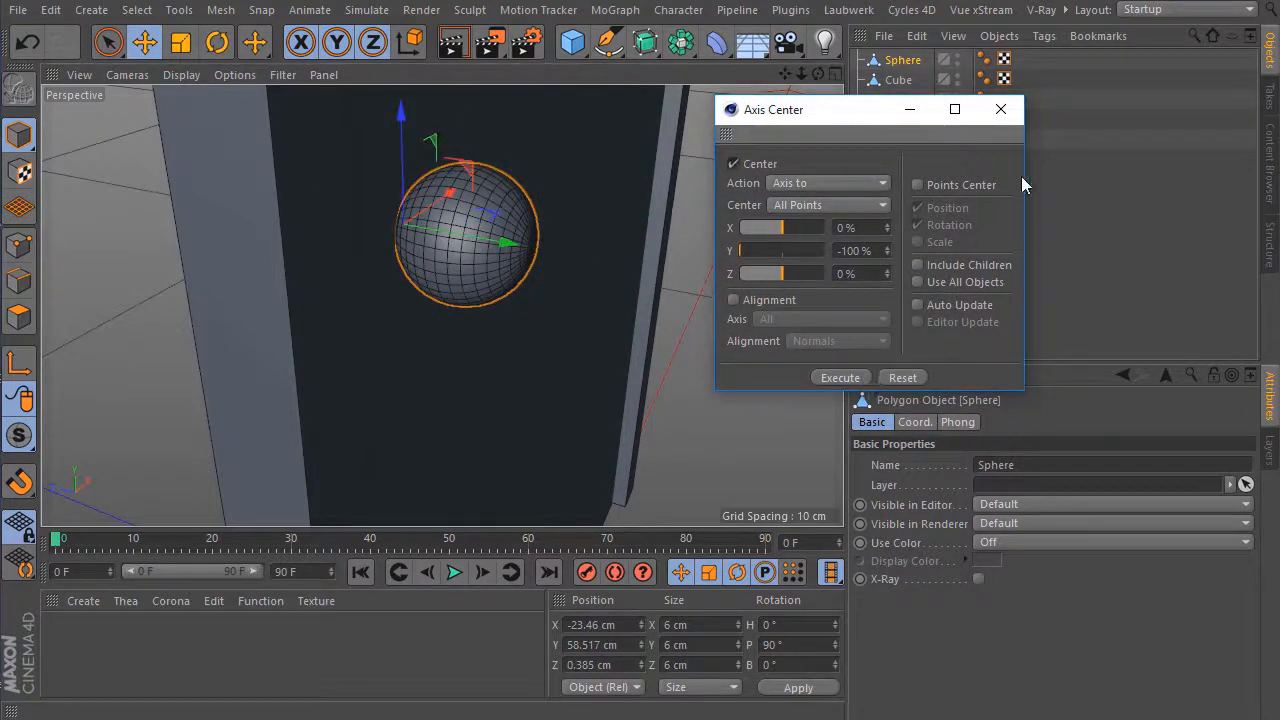
click(1002, 109)
Frame the whole door at an angle in the perspective view, deselect everything and render the view.
drag(818, 74, 442, 306)
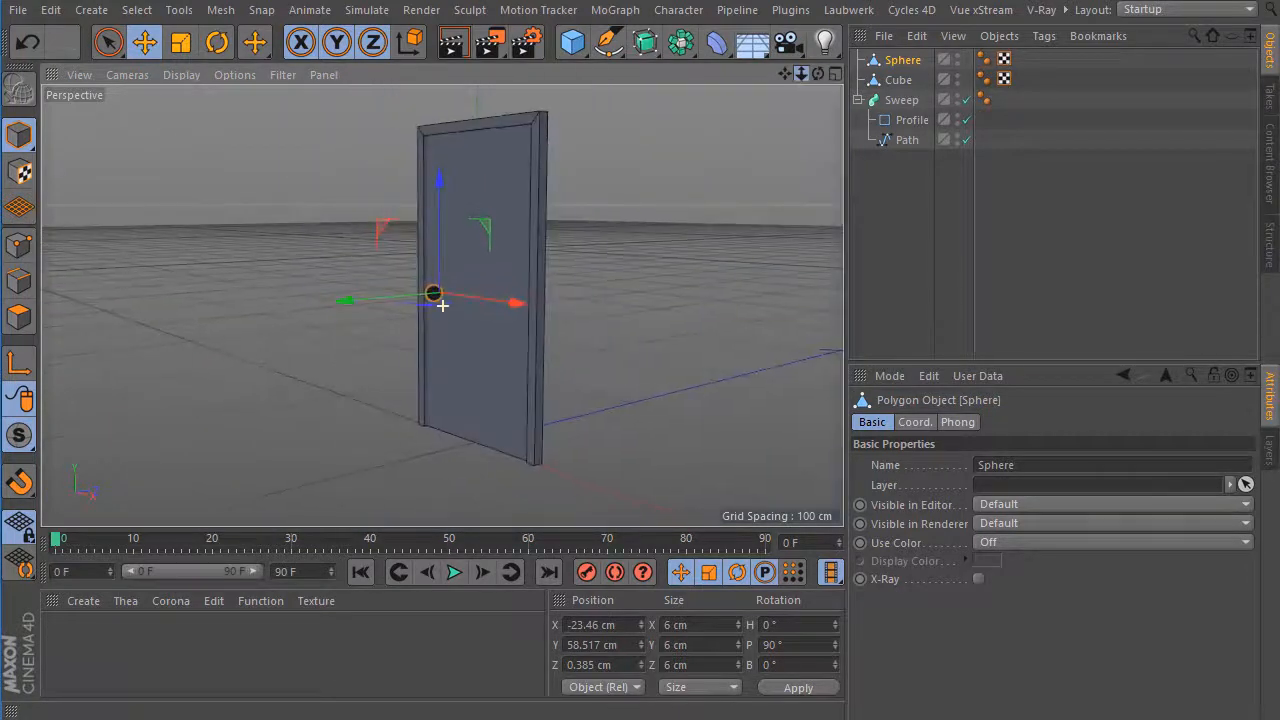
drag(785, 74, 442, 306)
click(706, 265)
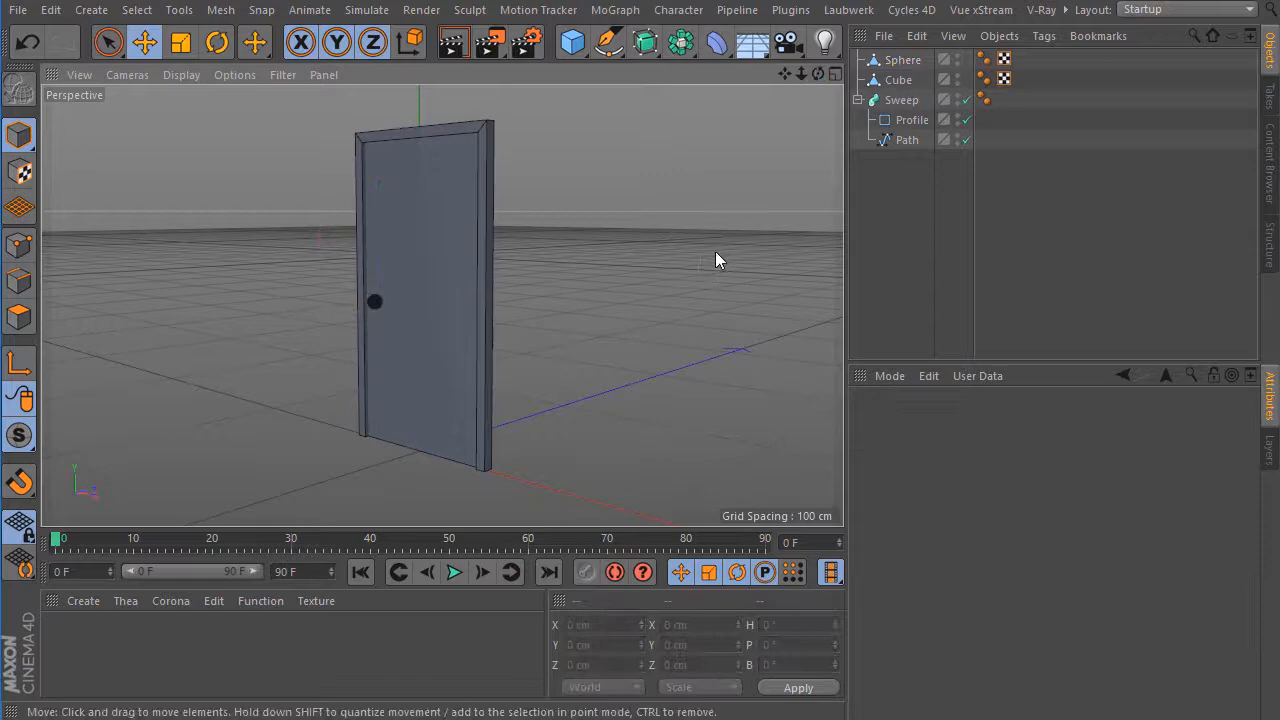
click(458, 50)
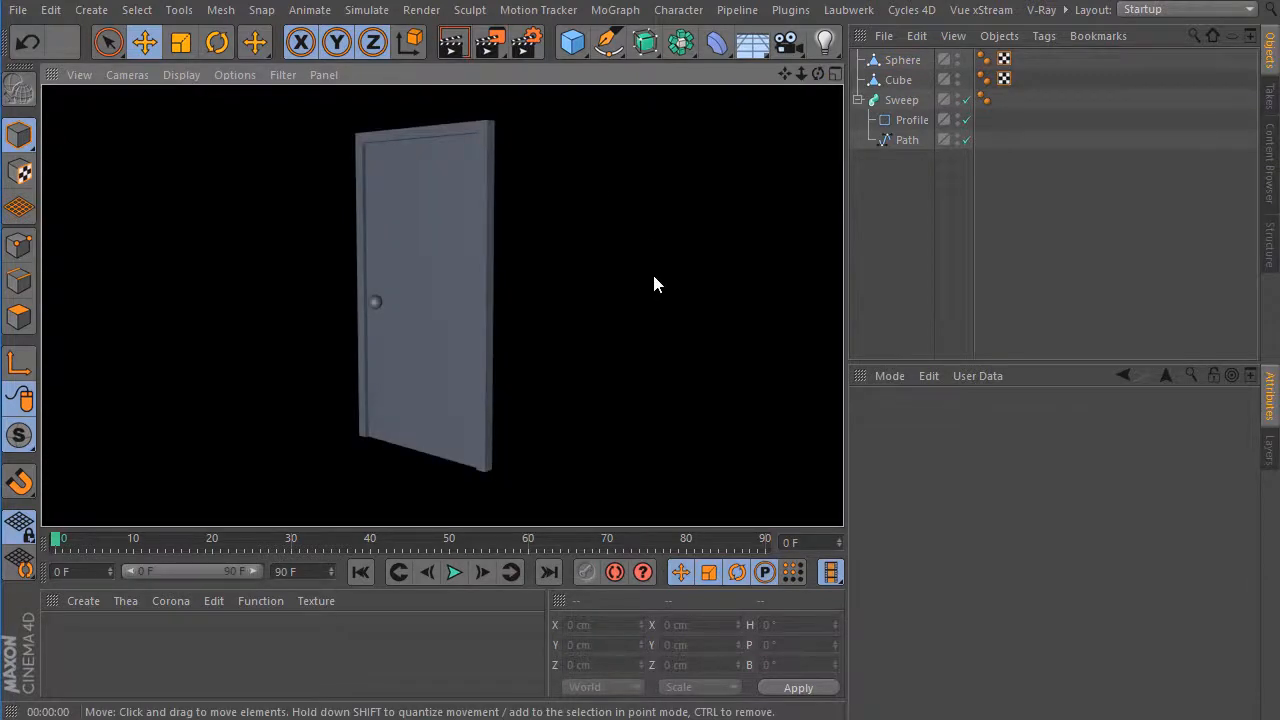